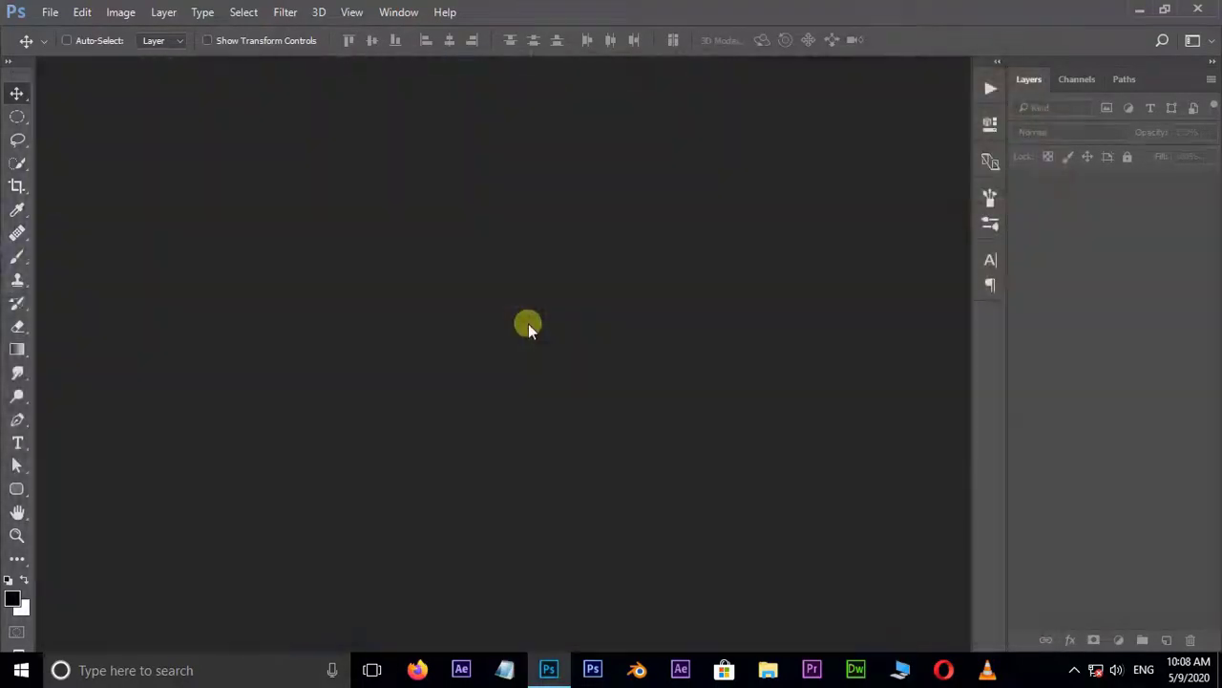
Open man-in-black-shirt-35065.jpg and zoom in on the portrait
key("ctrl+o")
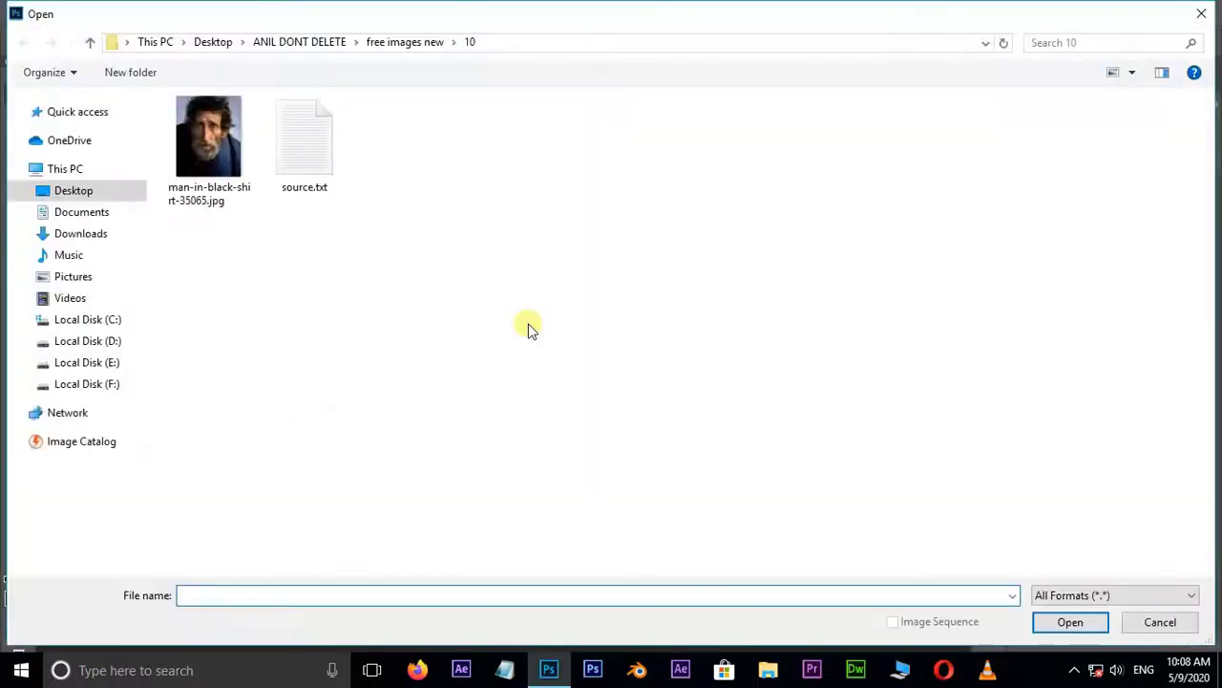
left_click(201, 172)
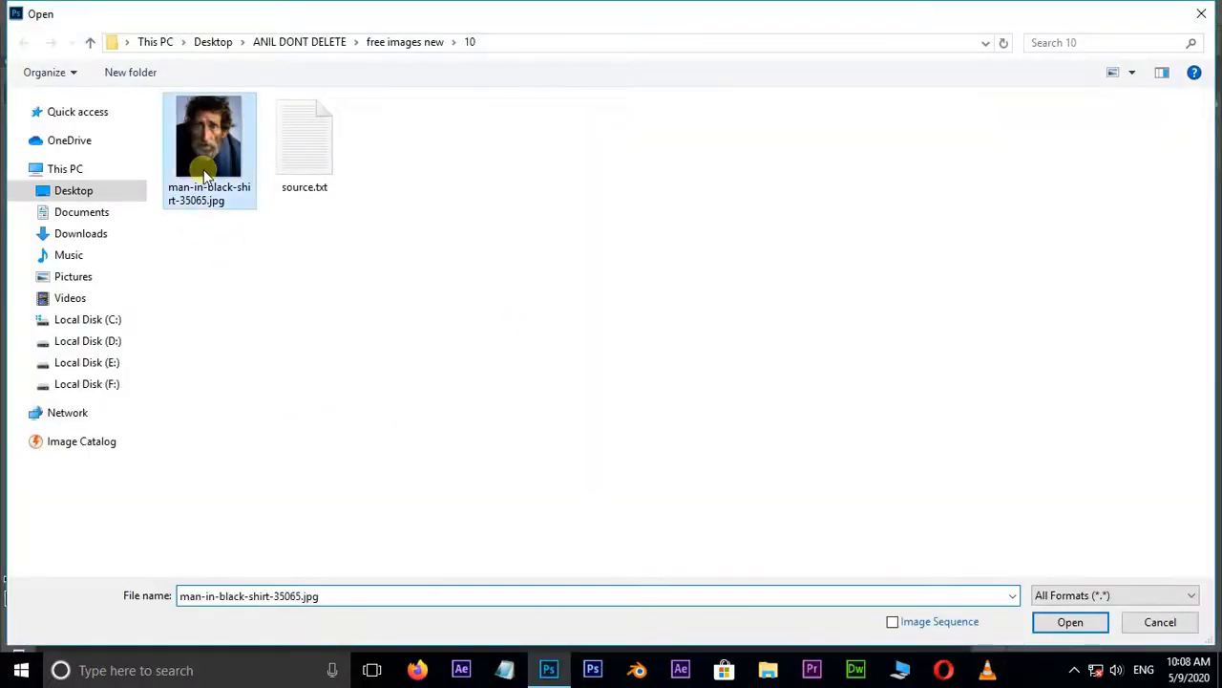
left_click(1045, 625)
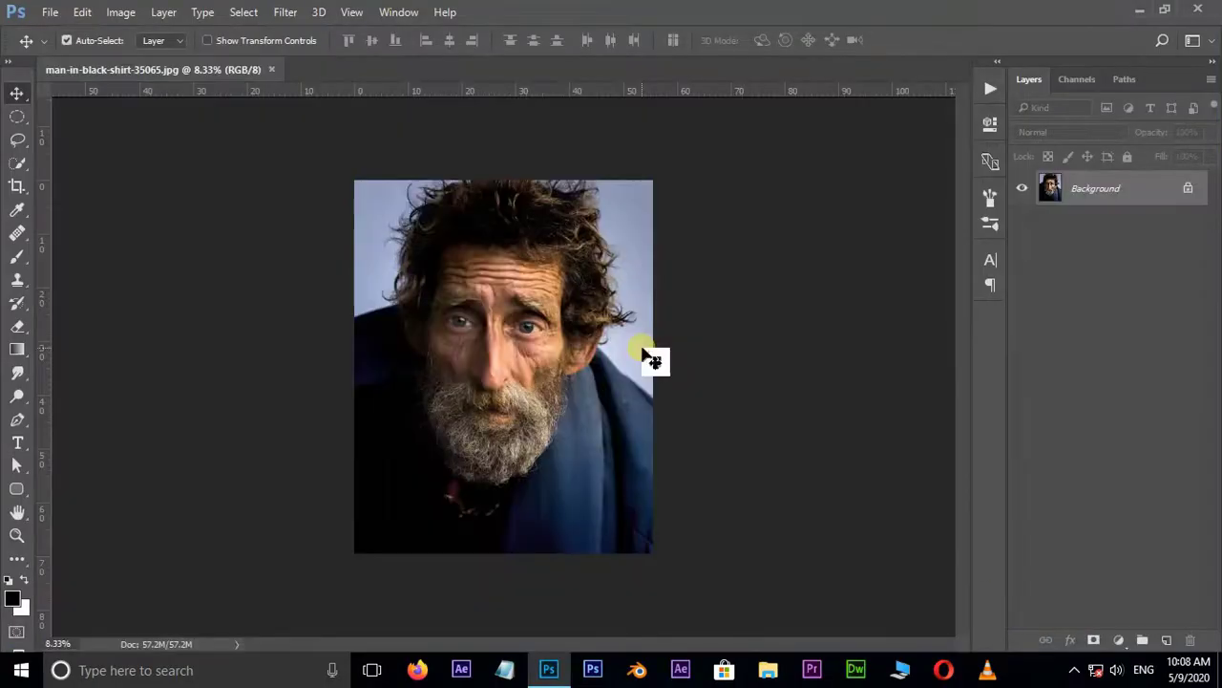
key("ctrl+plus")
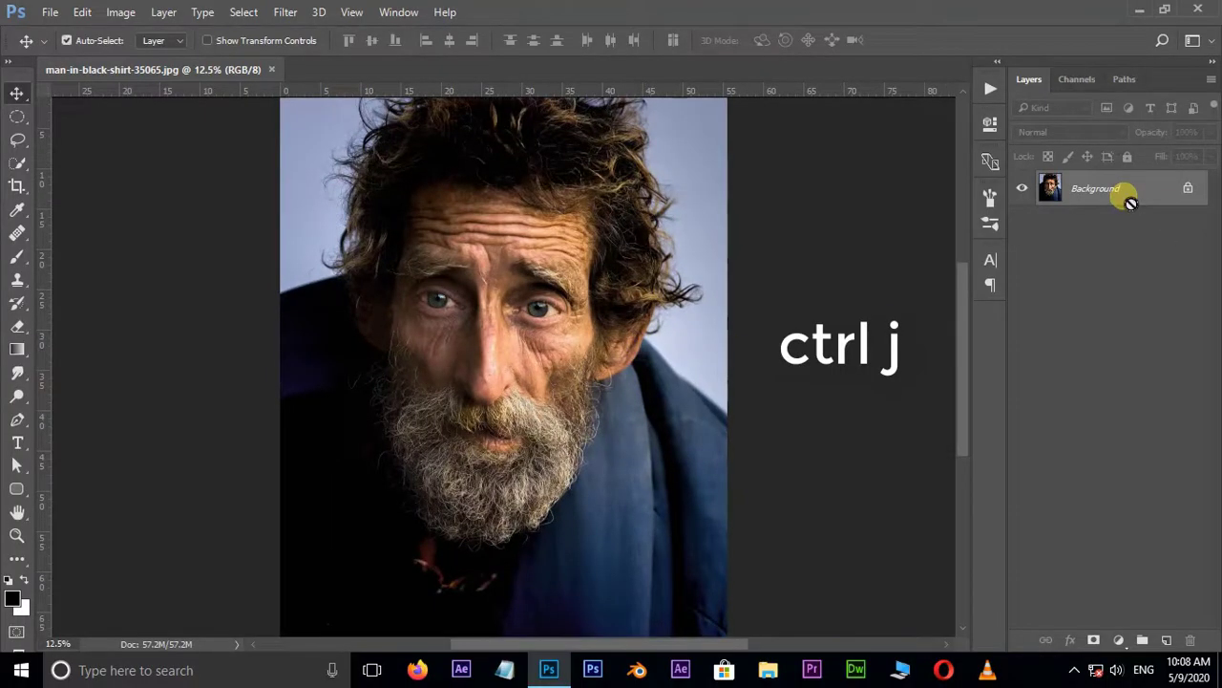
Duplicate the Background layer and desaturate the copy to greyscale
key("ctrl+j")
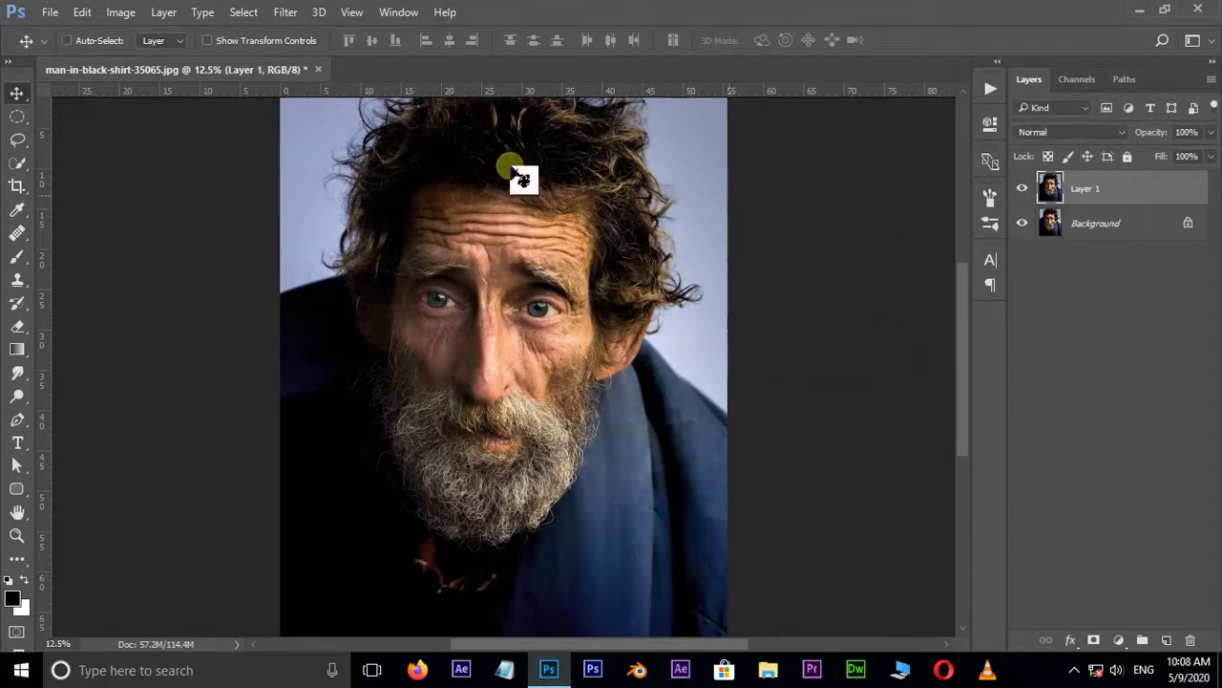
left_click(113, 13)
mouse_move(122, 59)
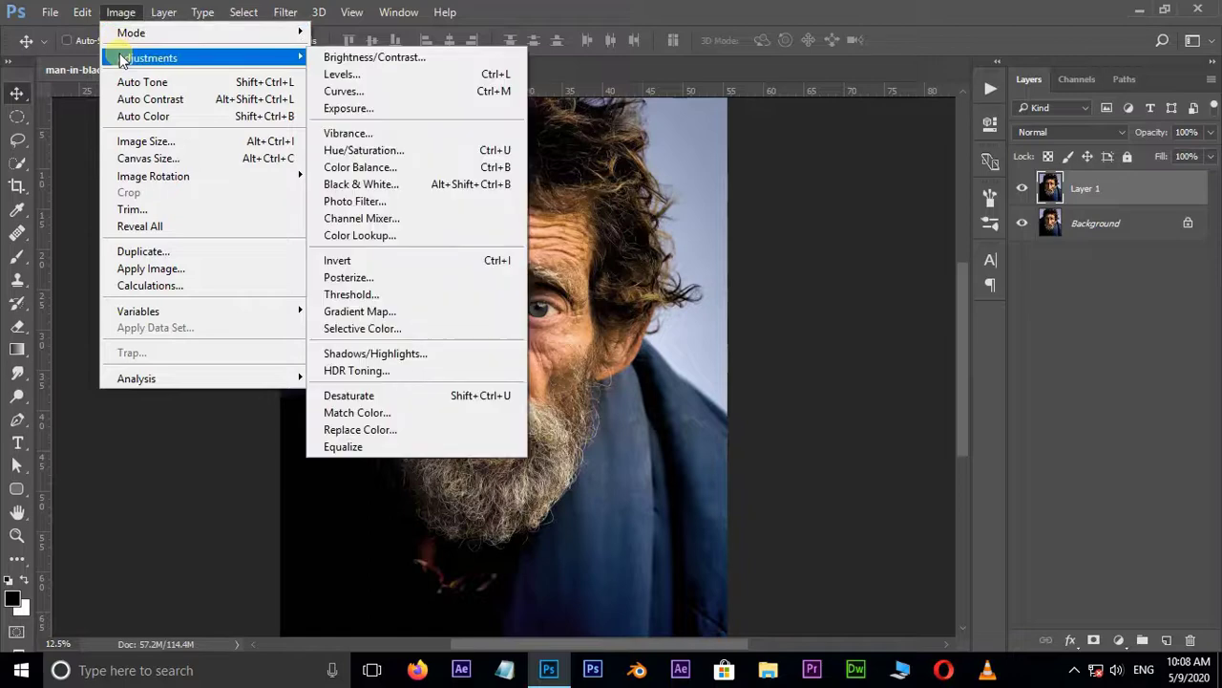
left_click(374, 398)
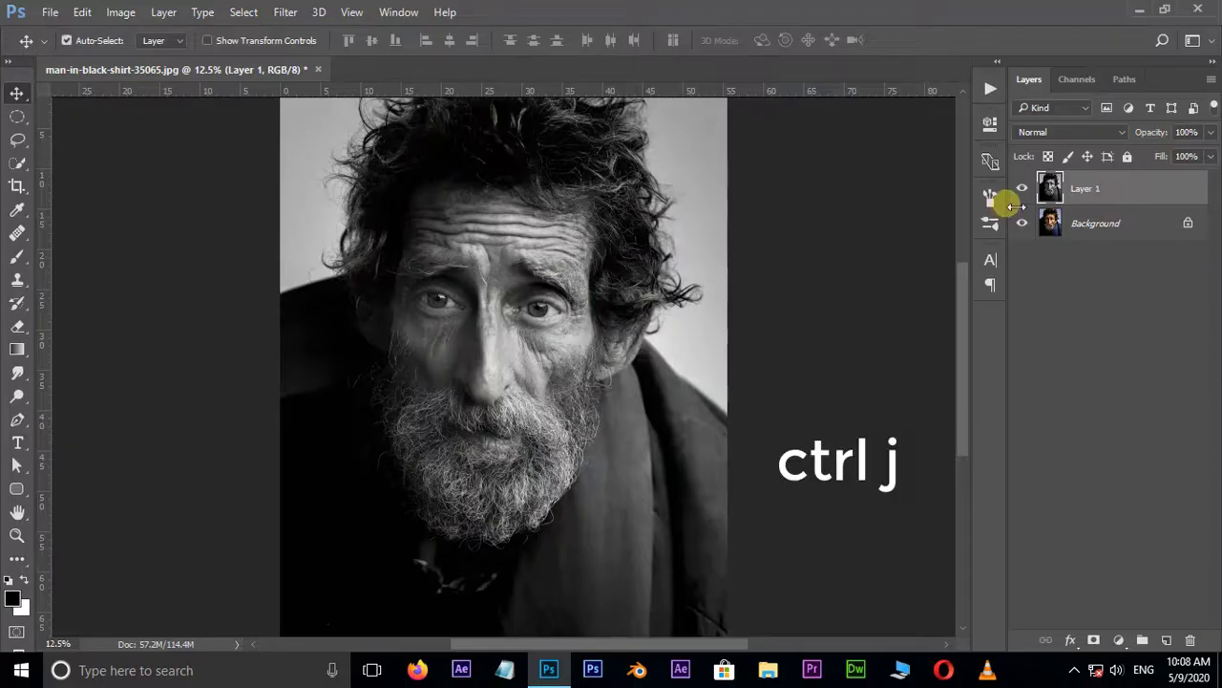
Duplicate the greyscale Layer 1, invert the copy, and blend it with Vivid Light
key("ctrl+j")
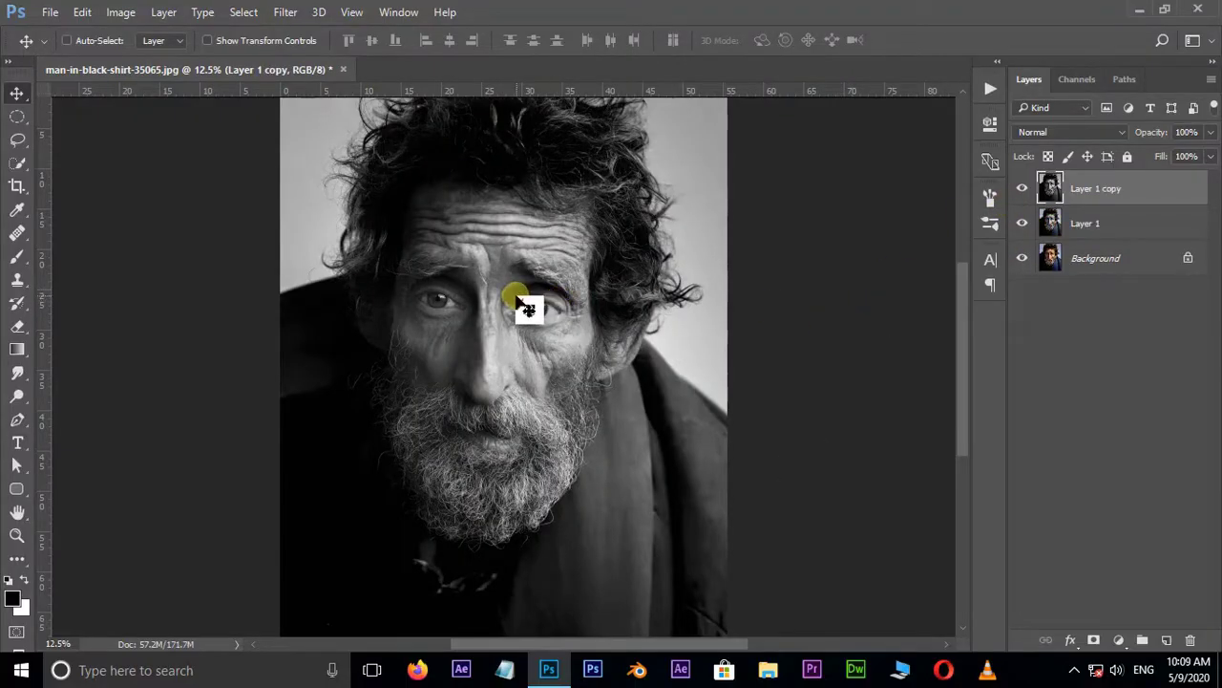
left_click(120, 11)
mouse_move(141, 65)
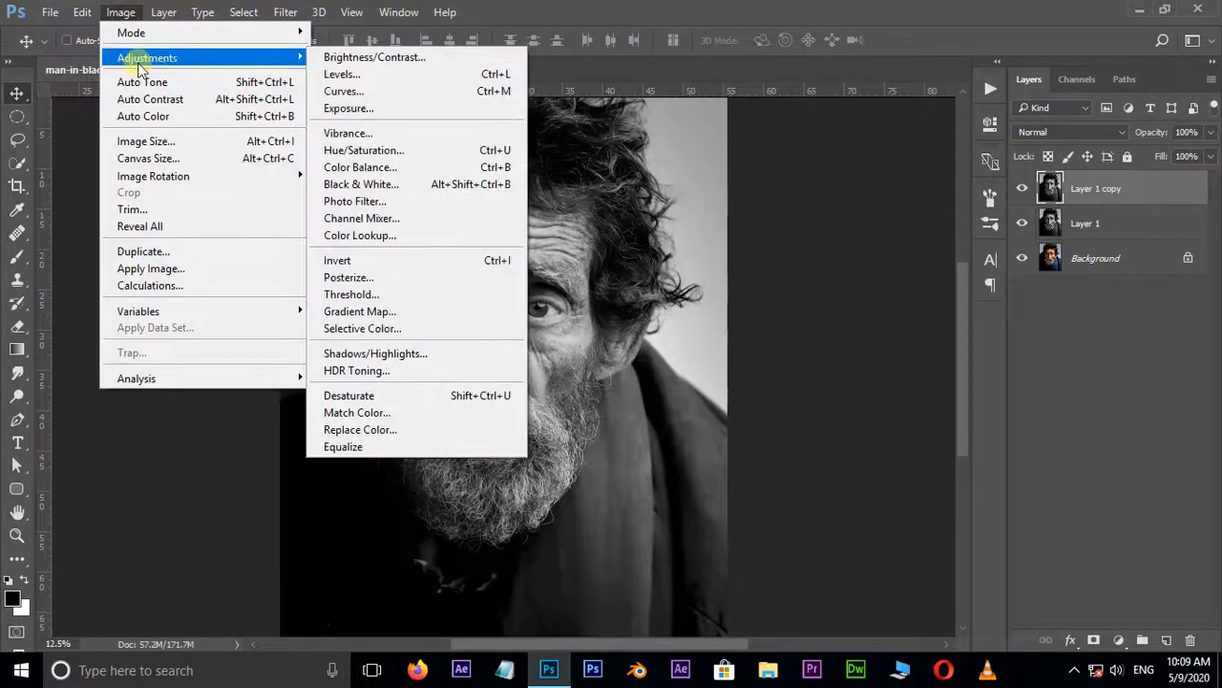
left_click(423, 266)
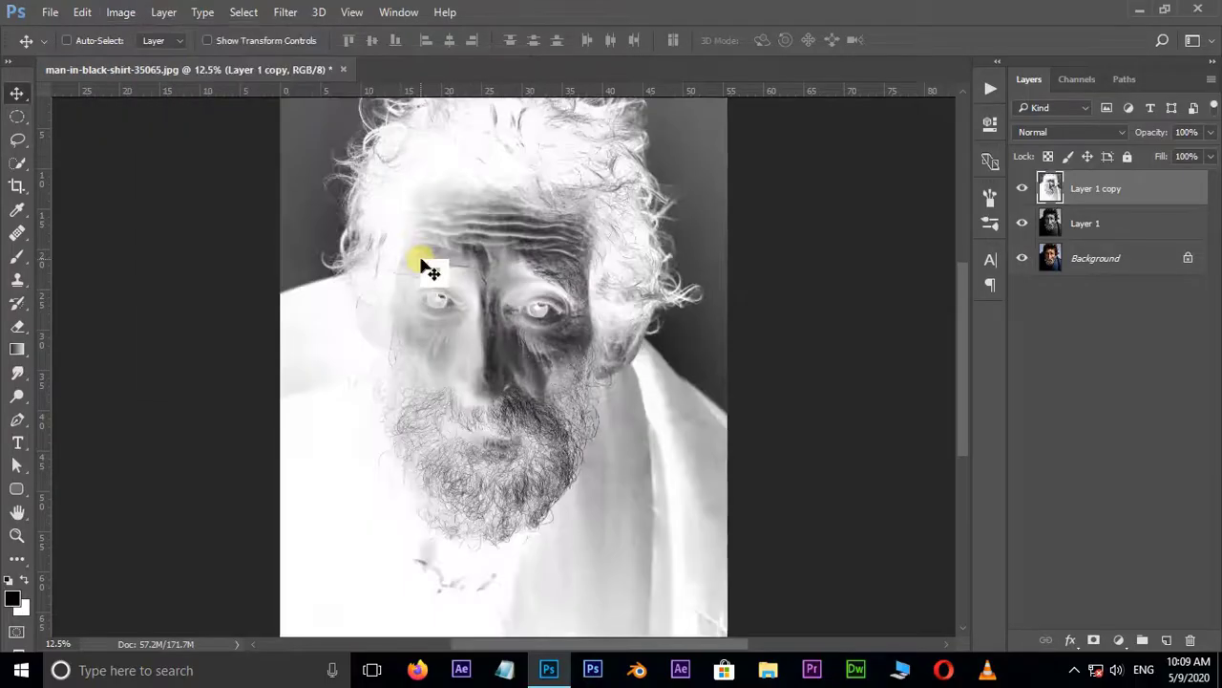
left_click(1050, 132)
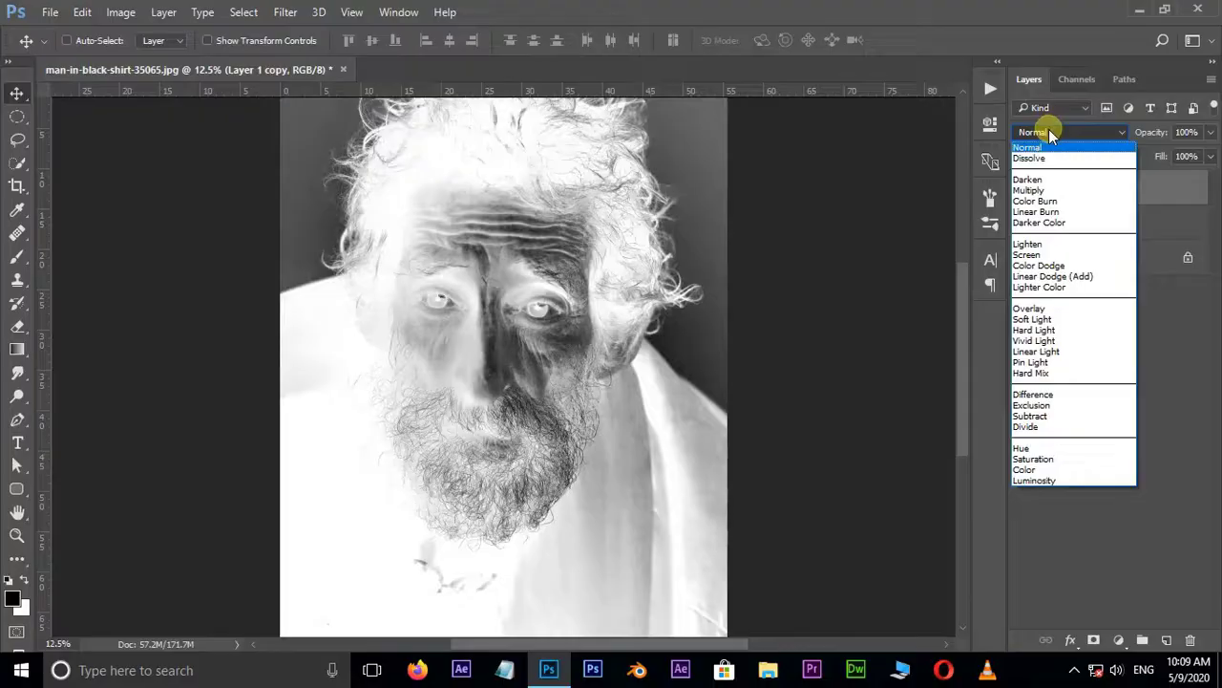
left_click(1034, 341)
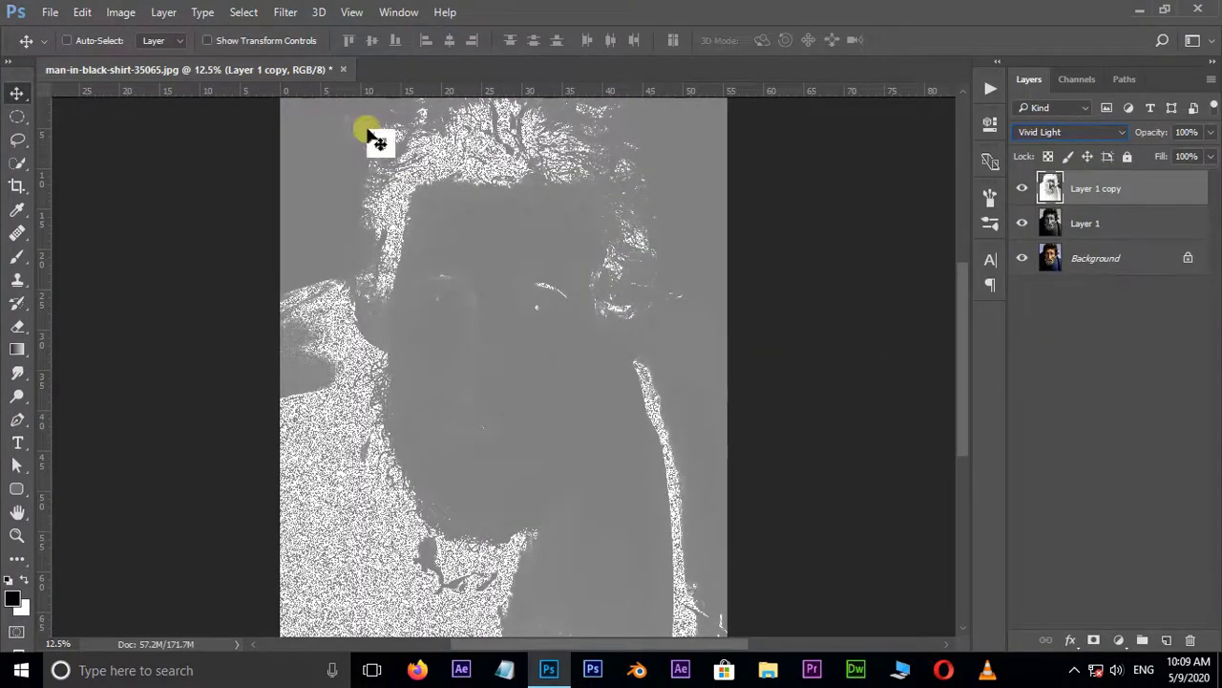
left_click(288, 11)
mouse_move(325, 211)
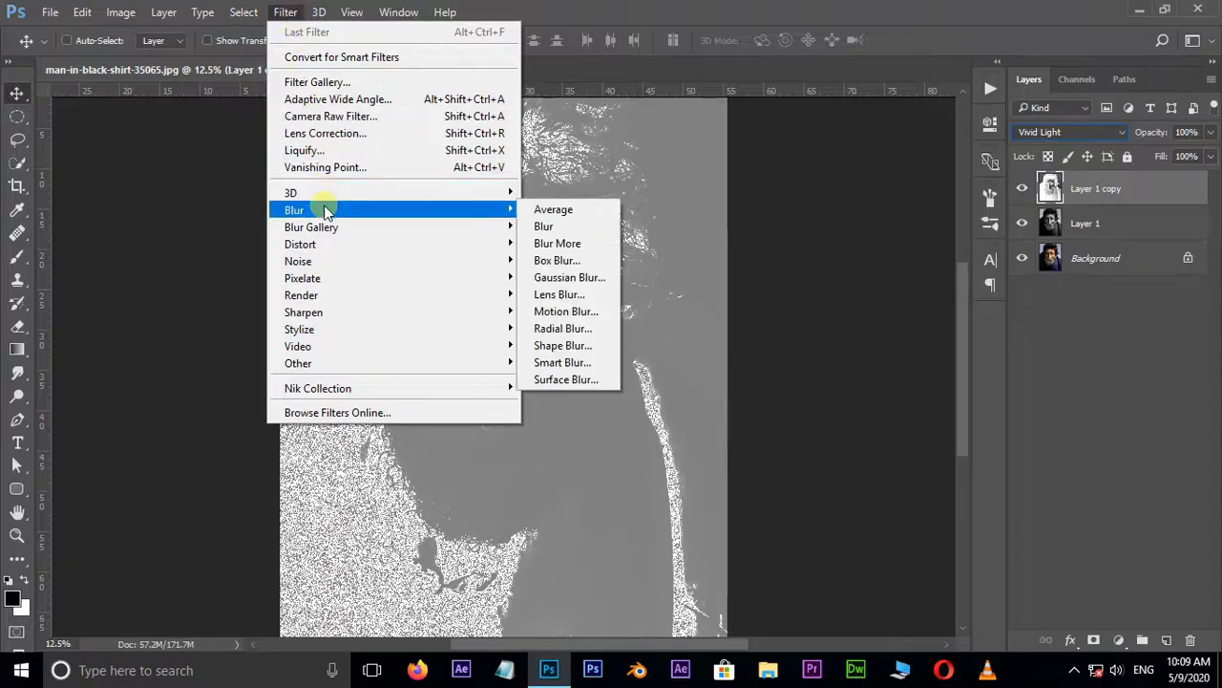
Apply Surface Blur with radius 52 and threshold 26 to the inverted copy
left_click(567, 379)
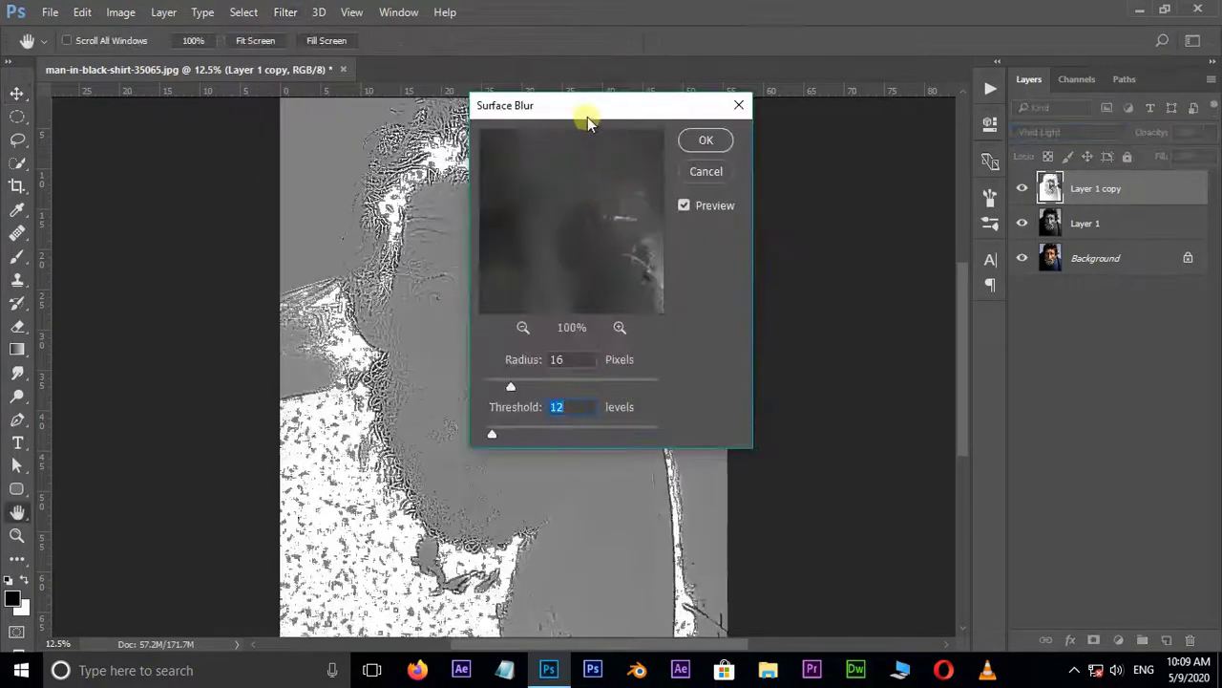
left_click_drag(588, 112, 823, 149)
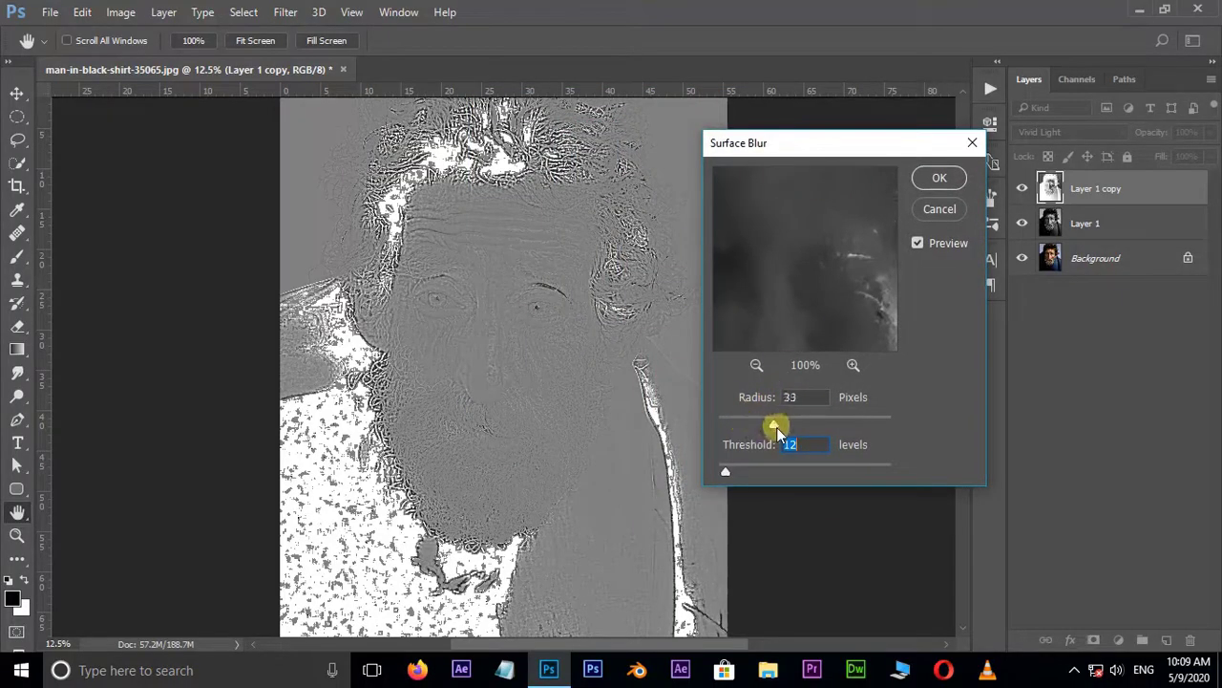
left_click_drag(798, 427, 807, 424)
mouse_move(725, 472)
left_mouse_down()
mouse_move(745, 474)
mouse_move(733, 464)
left_mouse_up()
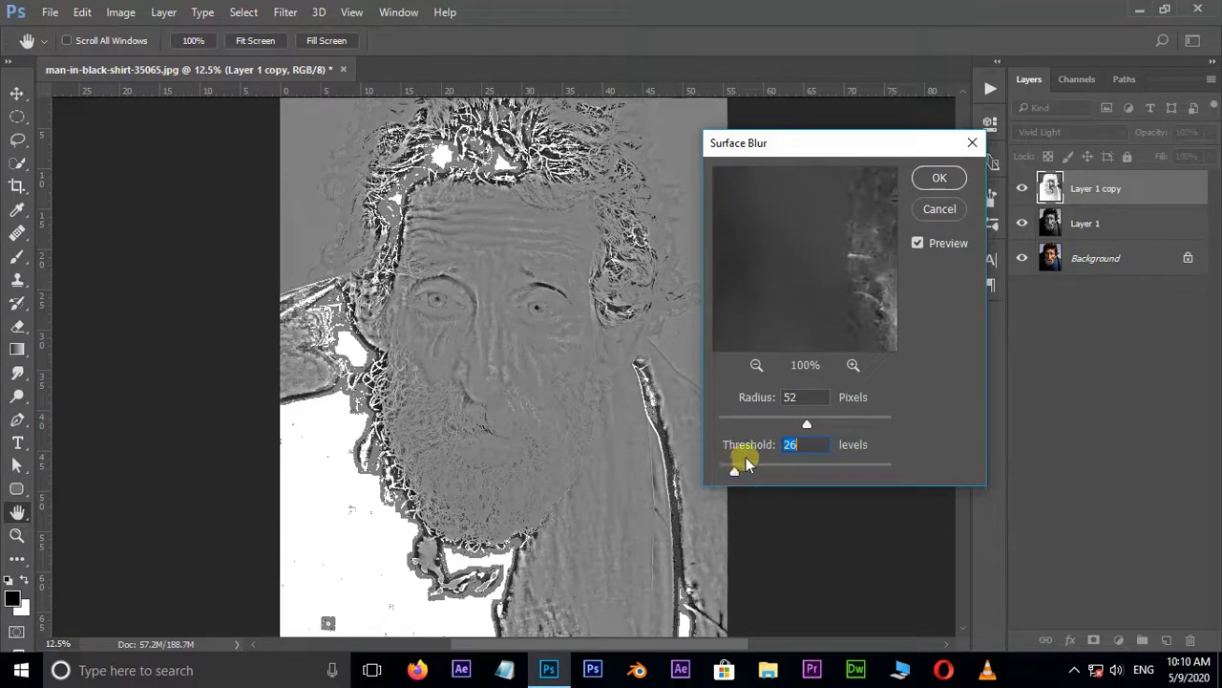
left_click(941, 179)
key("v")
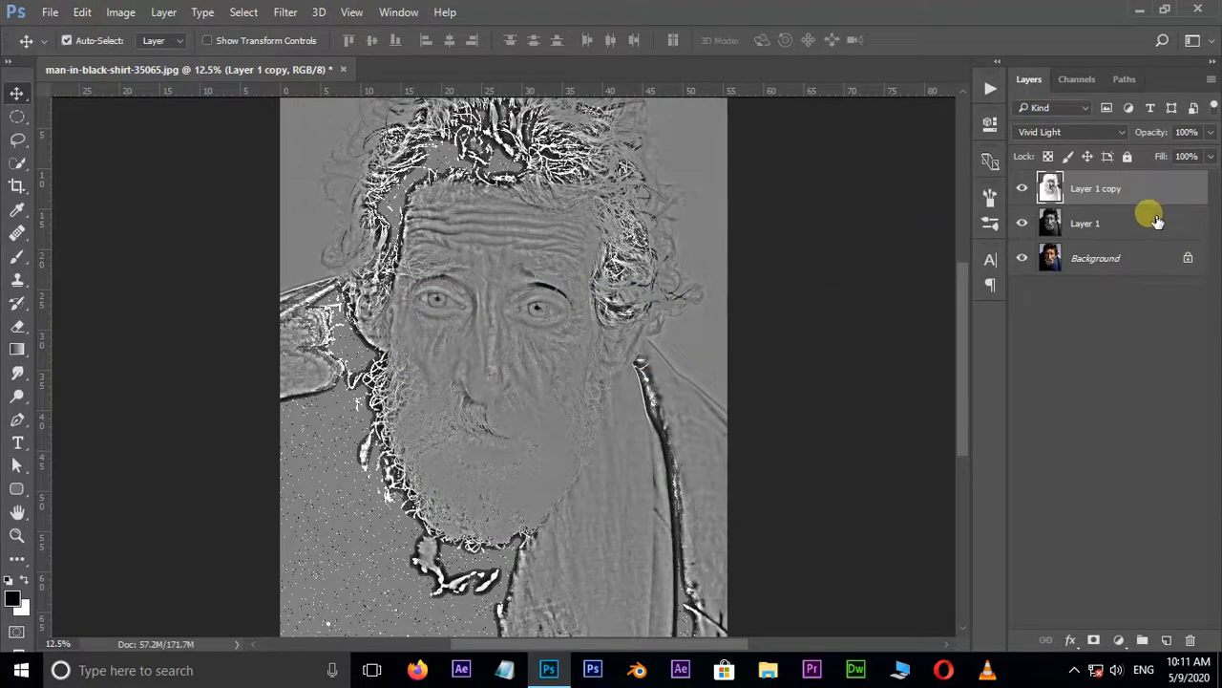
Merge the blurred copy into Layer 1, set it to Overlay, hide it, and select Background
key("ctrl+e")
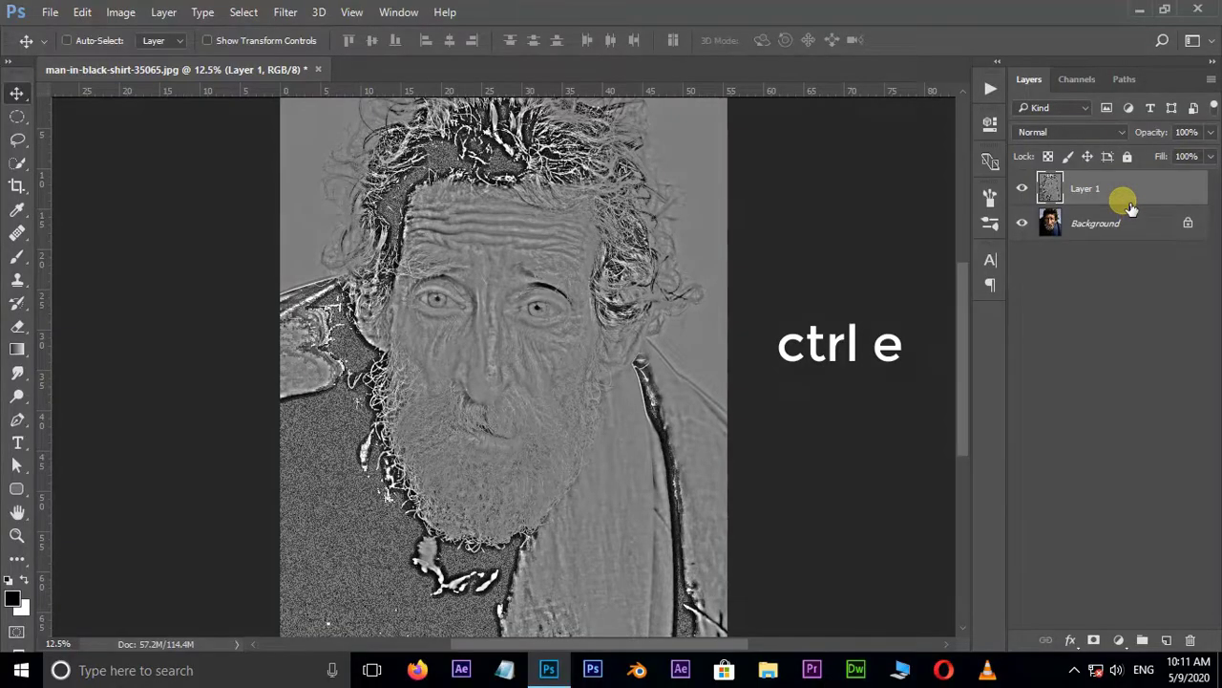
left_click(1053, 137)
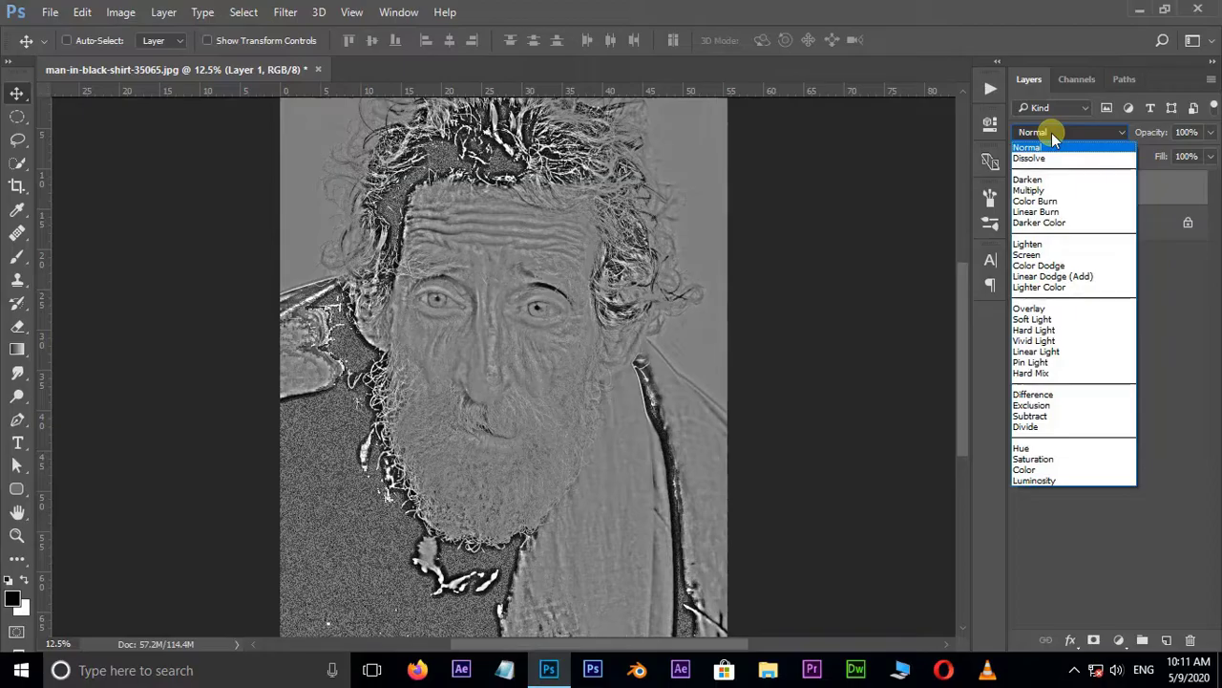
left_click(1037, 309)
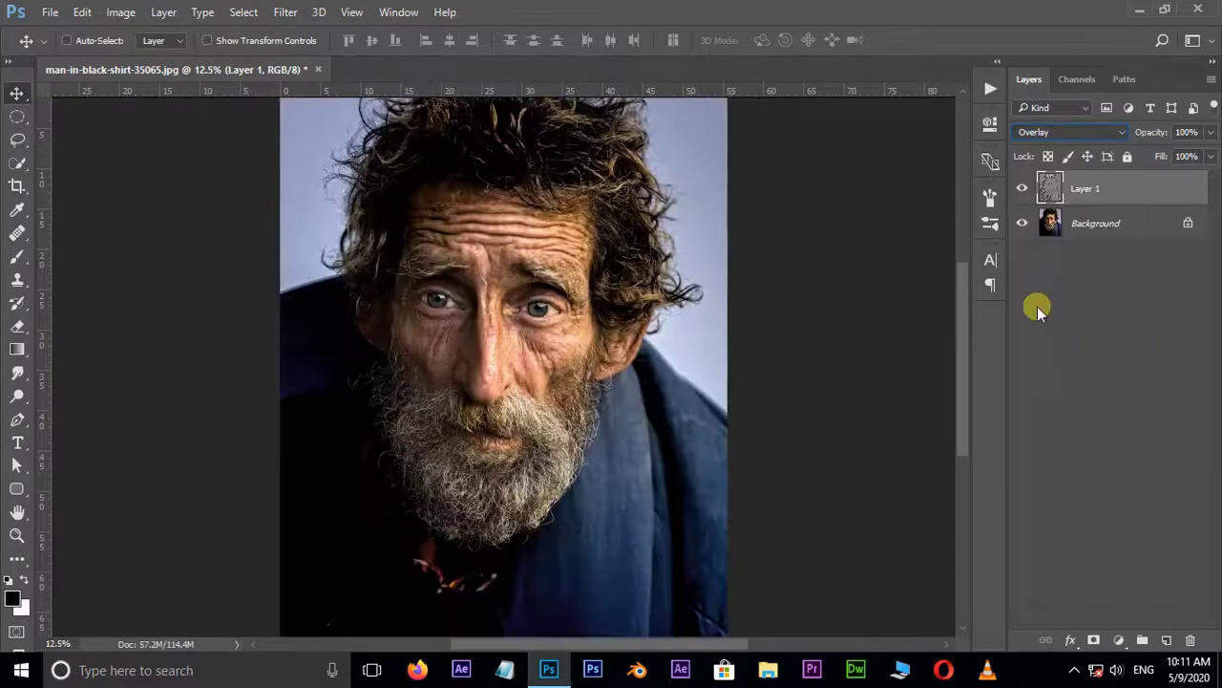
left_click(1023, 189)
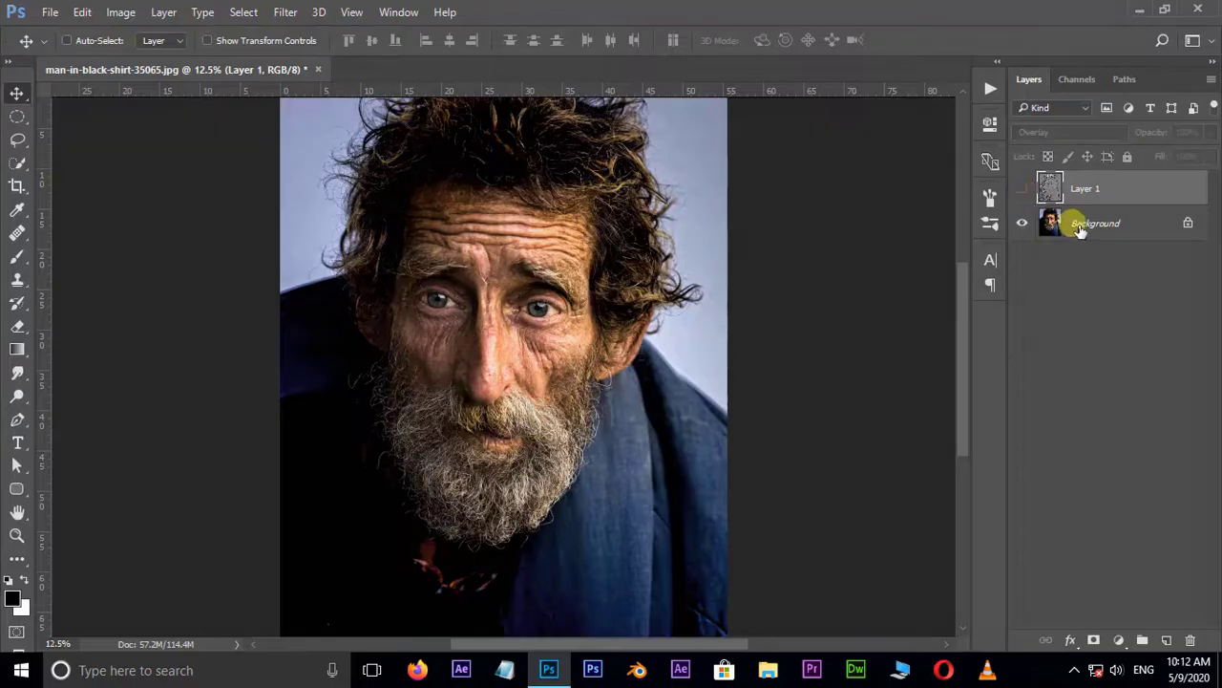
left_click(1098, 228)
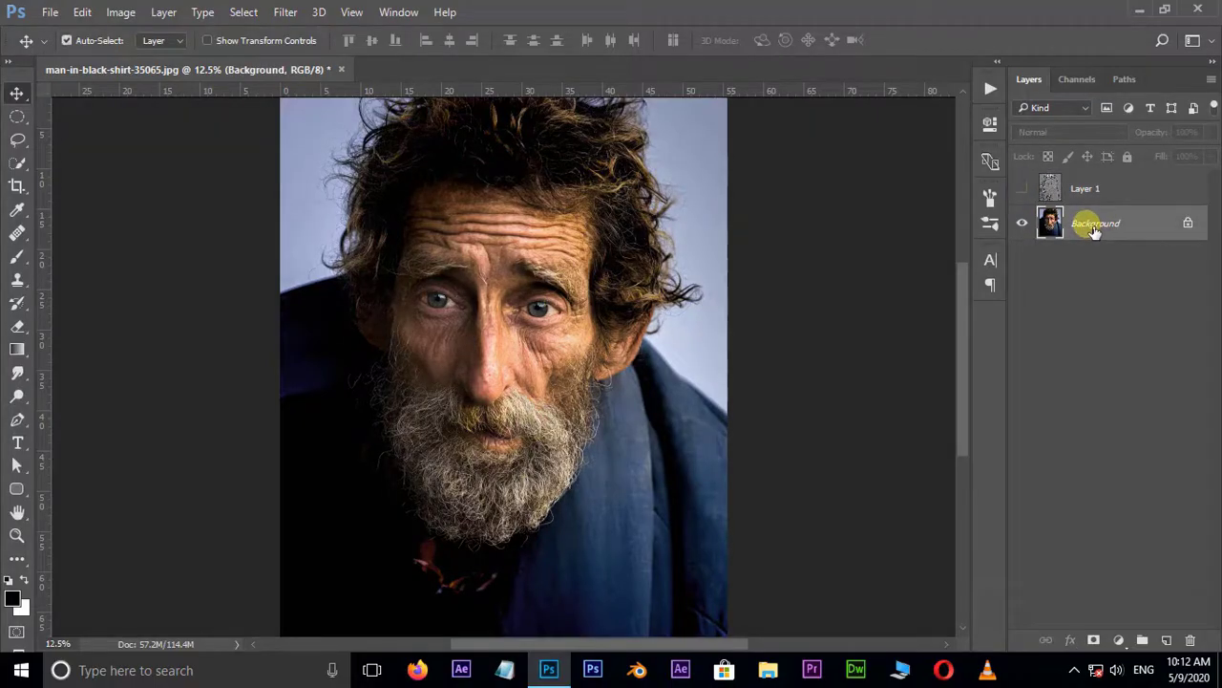
Duplicate the Background layer, desaturate the copy, and set its blend mode to Multiply
key("ctrl+j")
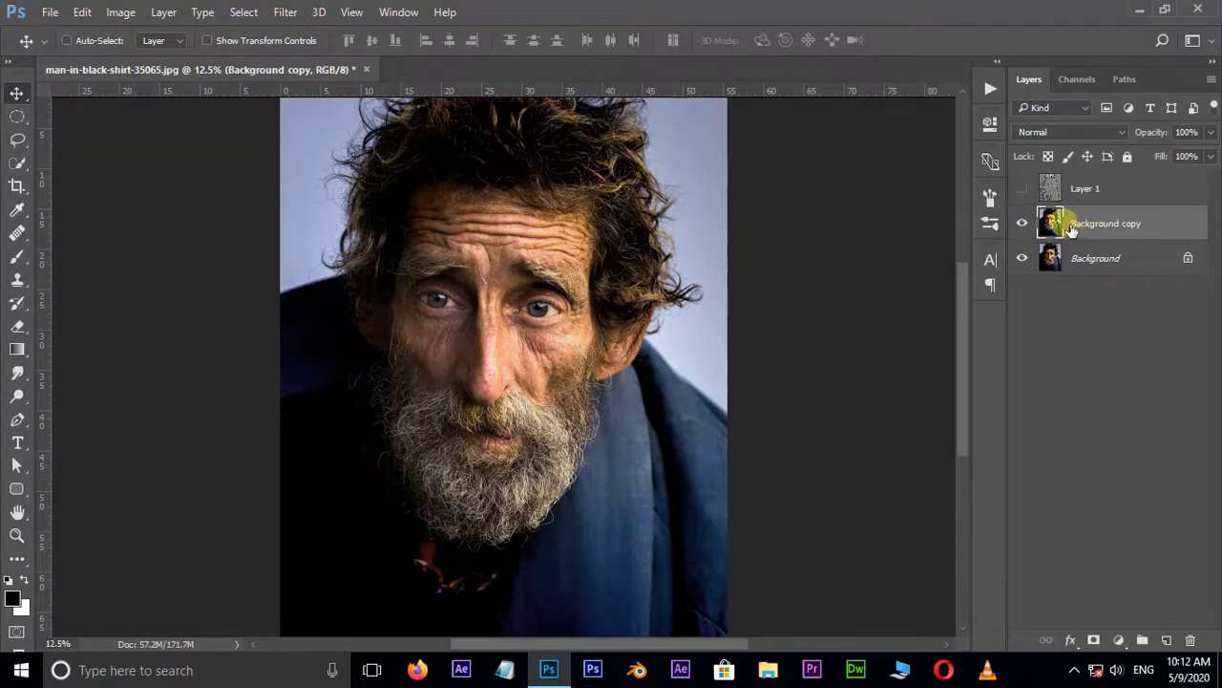
left_click(121, 11)
mouse_move(140, 59)
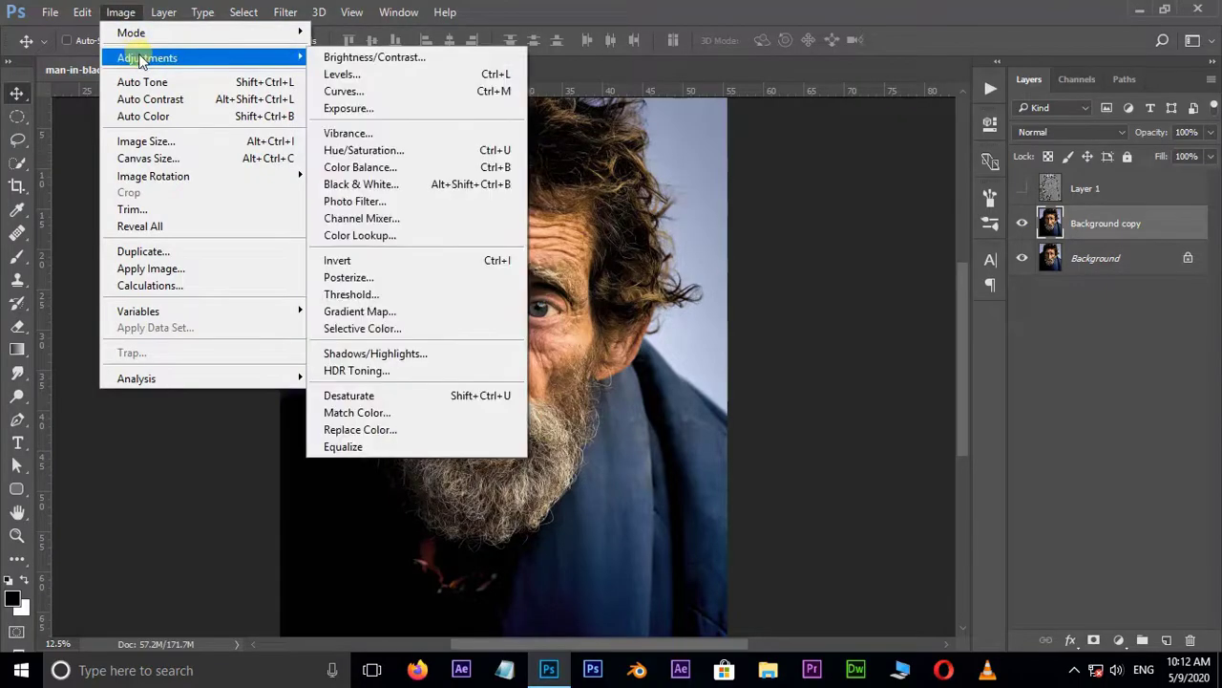
left_click(382, 396)
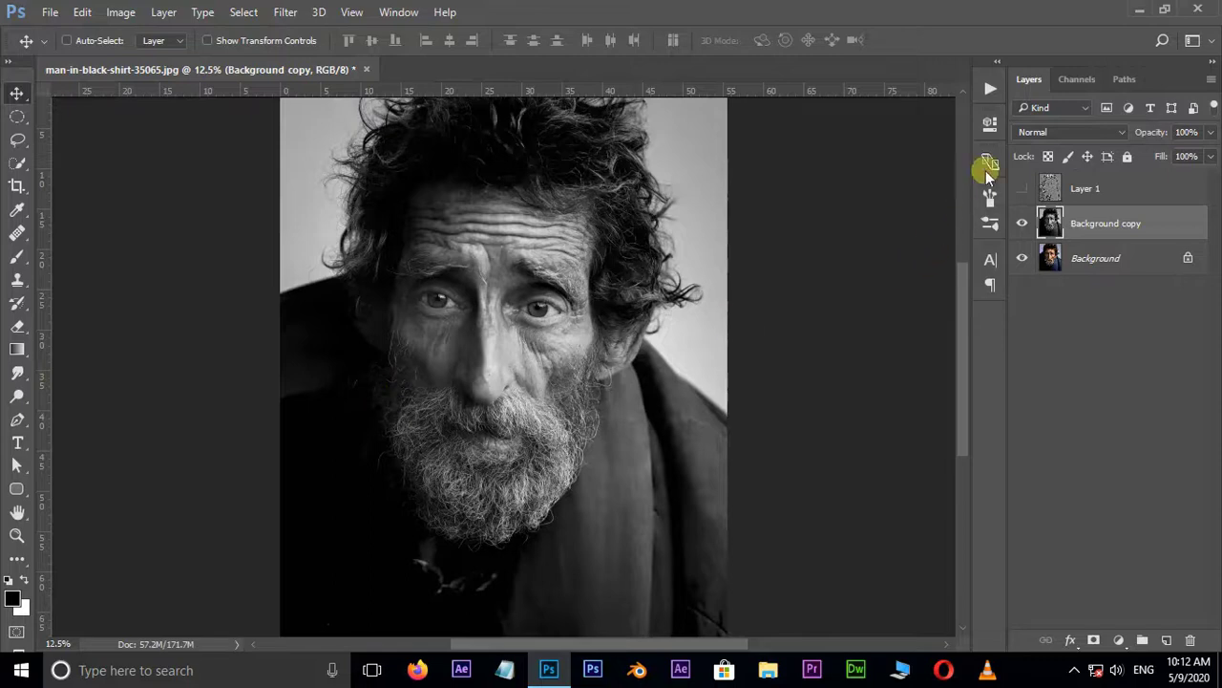
left_click(1041, 132)
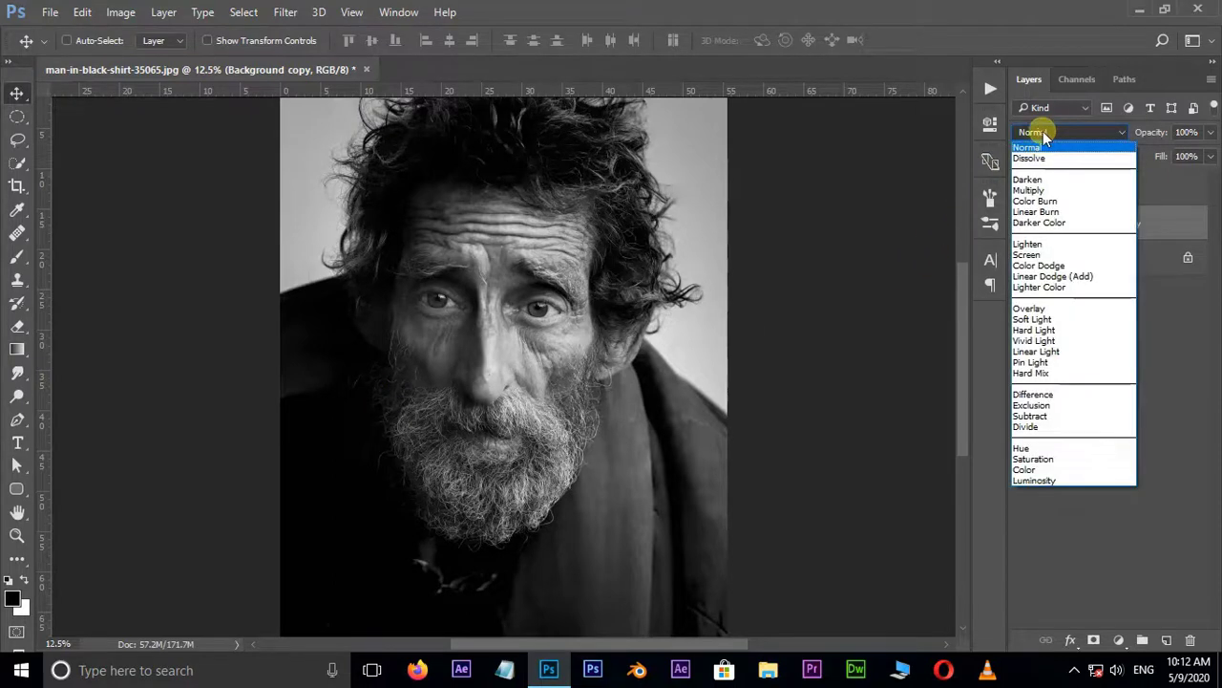
left_click(1032, 190)
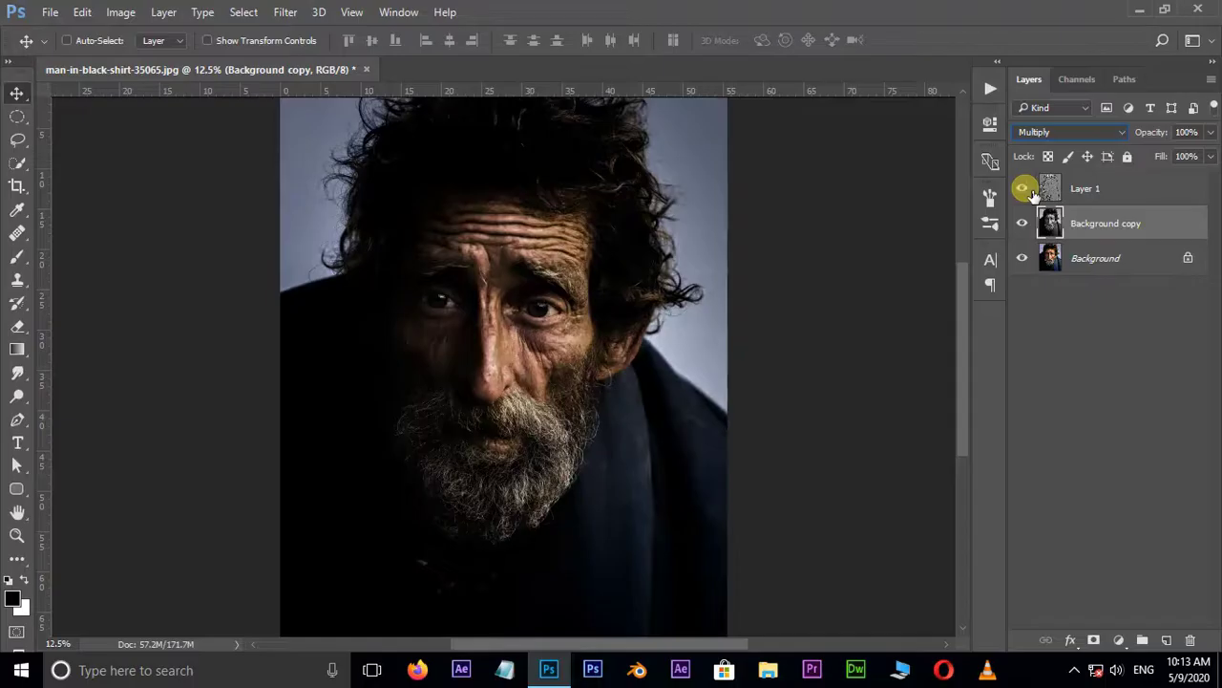
left_click(1096, 225)
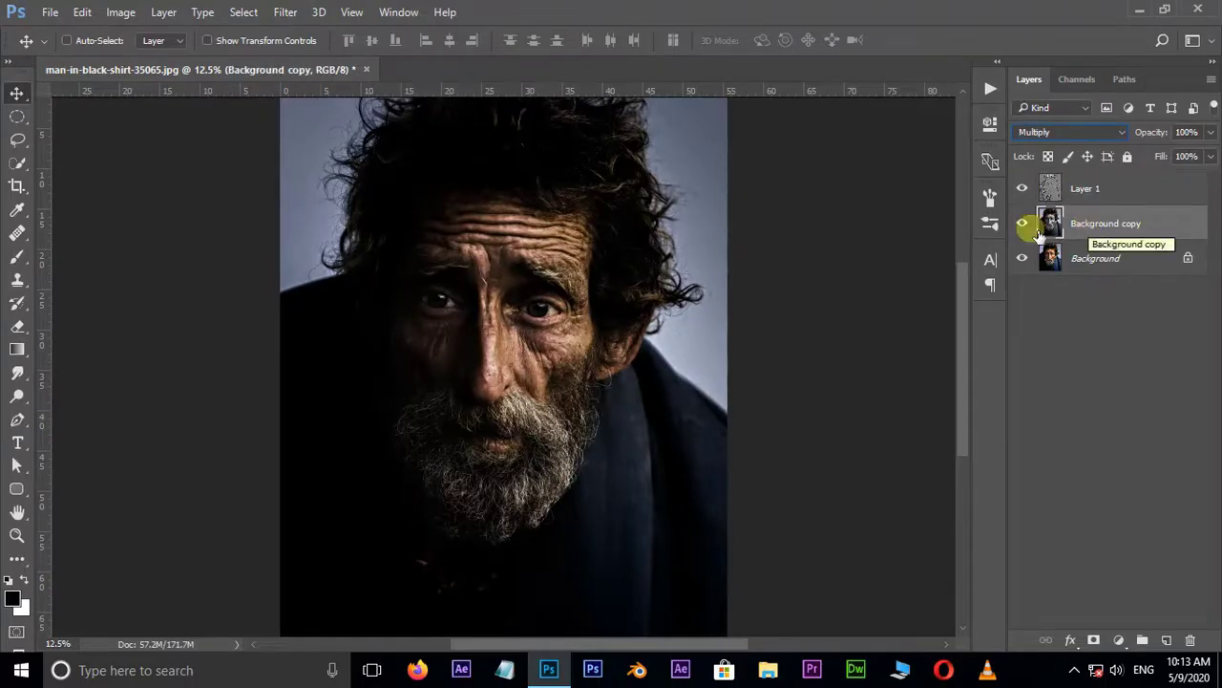
left_click(121, 12)
mouse_move(136, 59)
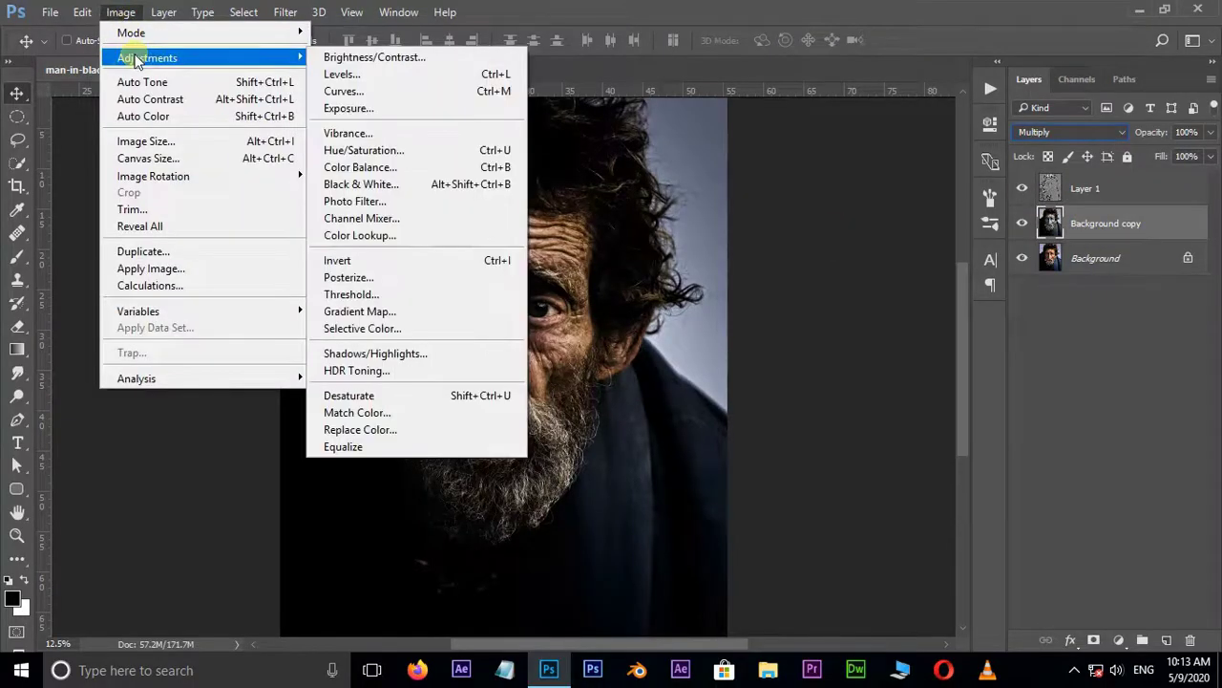
Apply Shadows/Highlights to Background copy: shadows amount 60%, tone 55%, midtone +10
left_click(397, 354)
left_click_drag(562, 162, 772, 165)
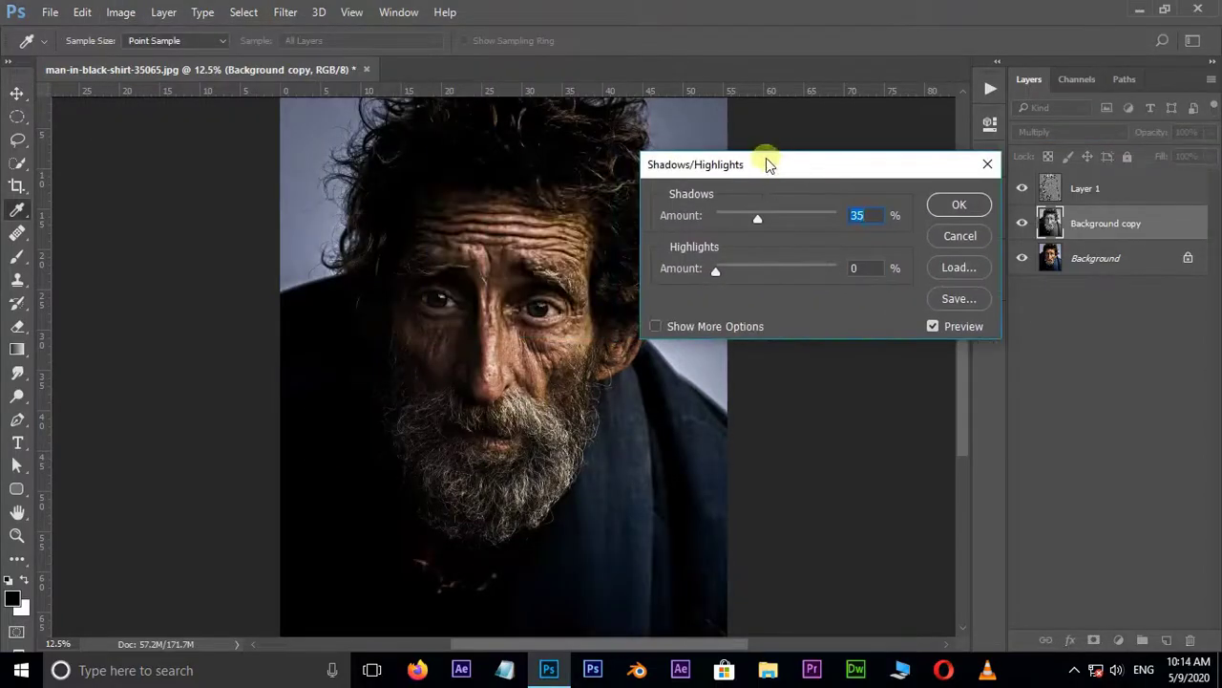
left_click(652, 325)
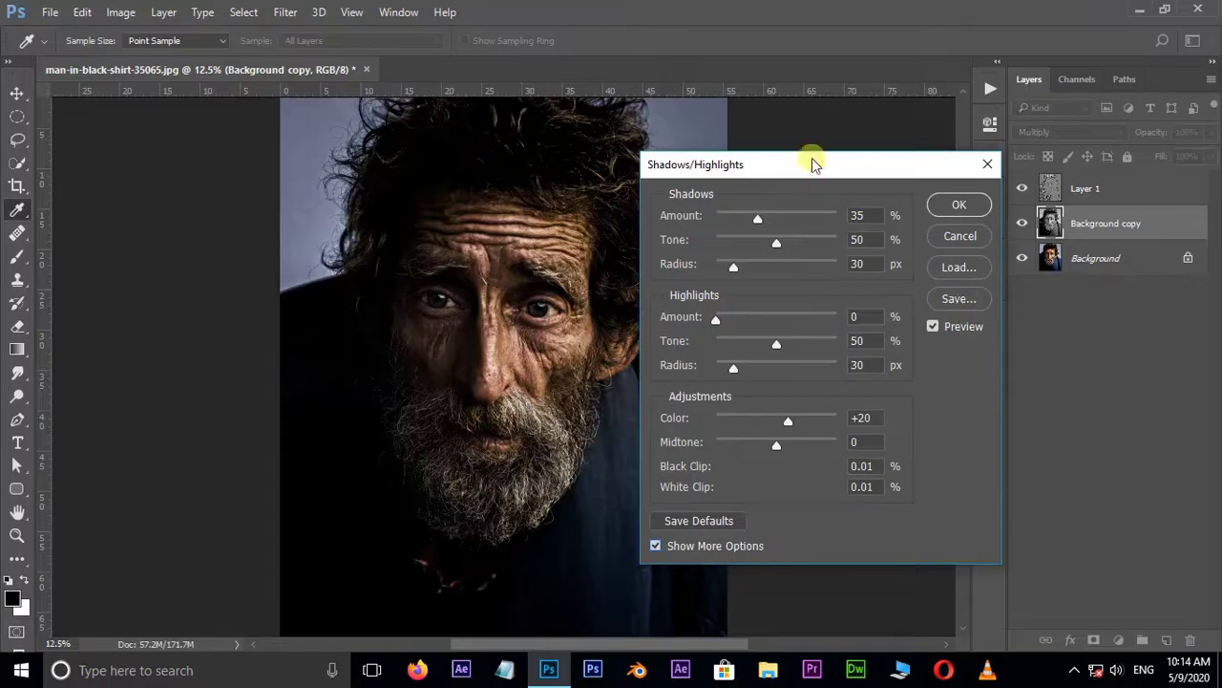
left_click_drag(810, 164, 822, 130)
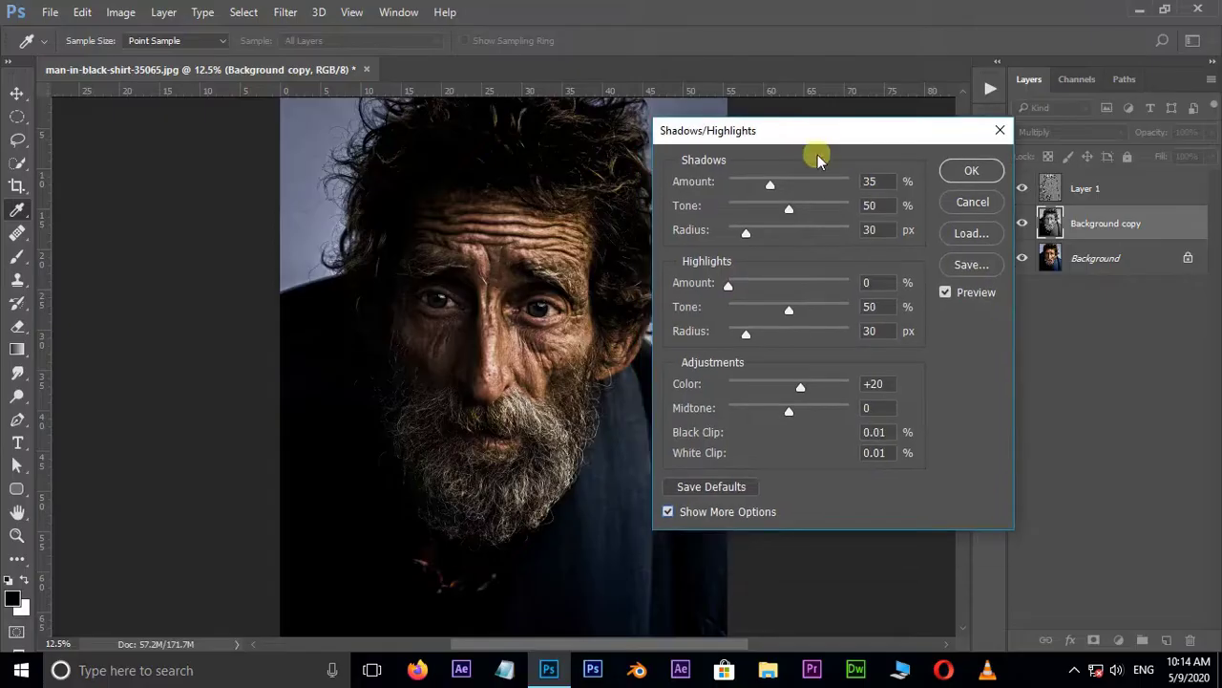
left_click(799, 212)
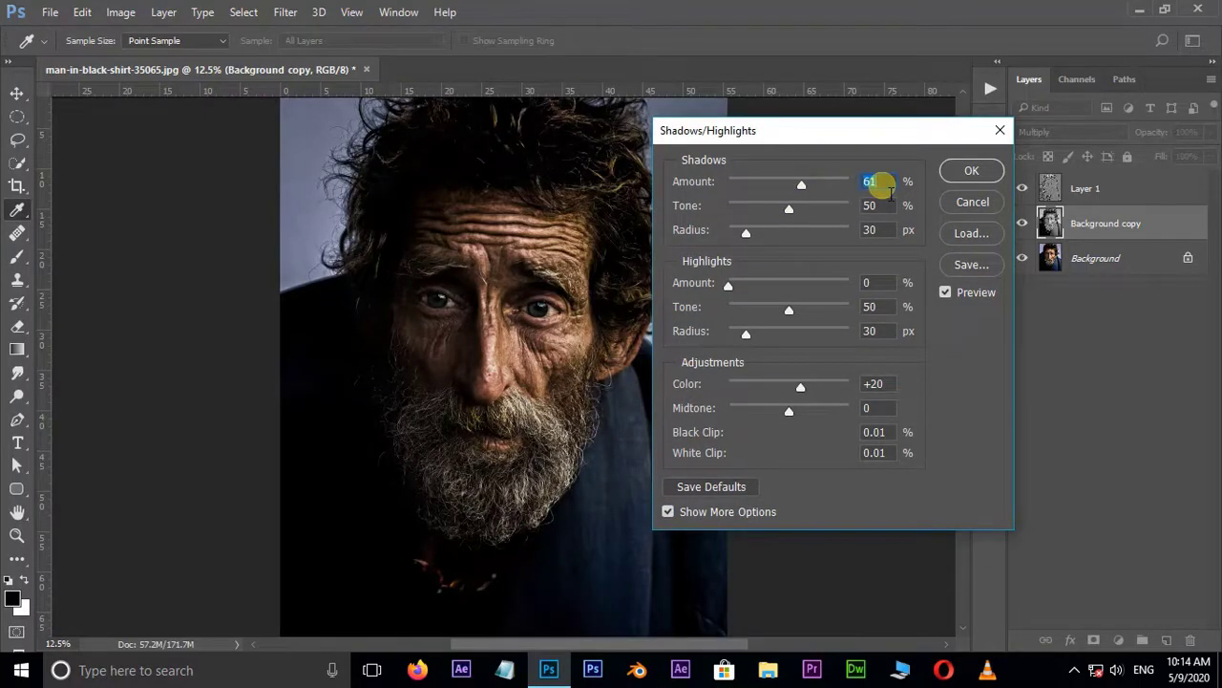
key("Down")
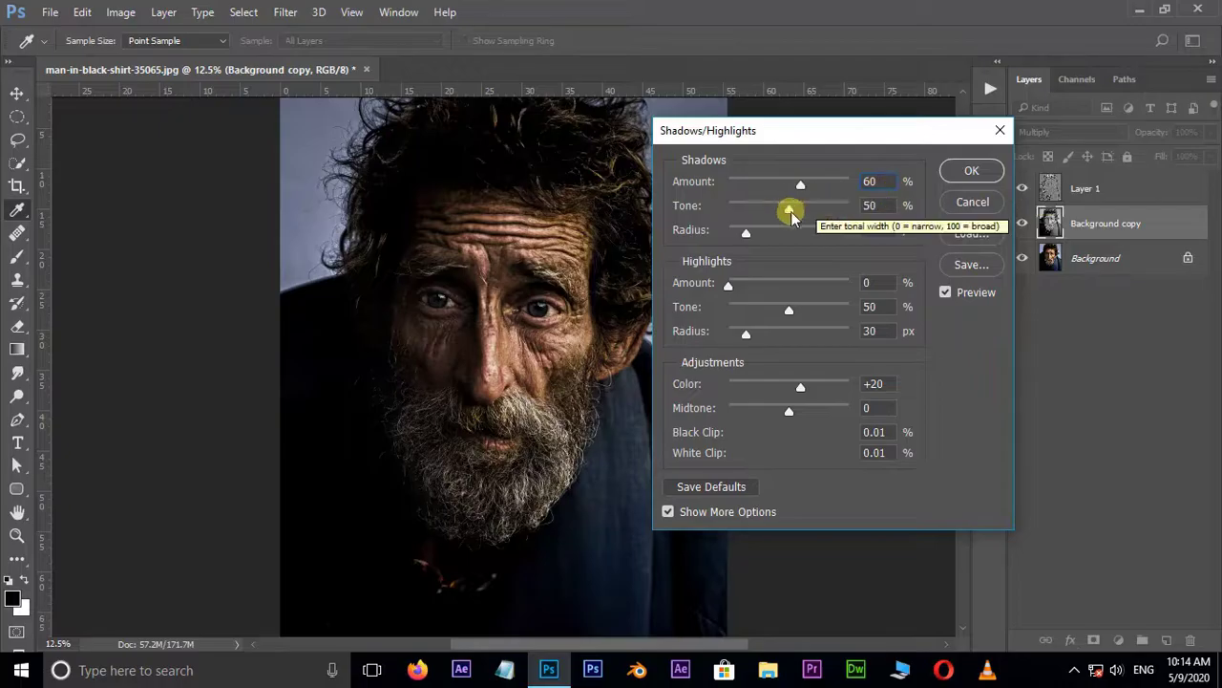
left_click_drag(789, 212, 797, 214)
type("55")
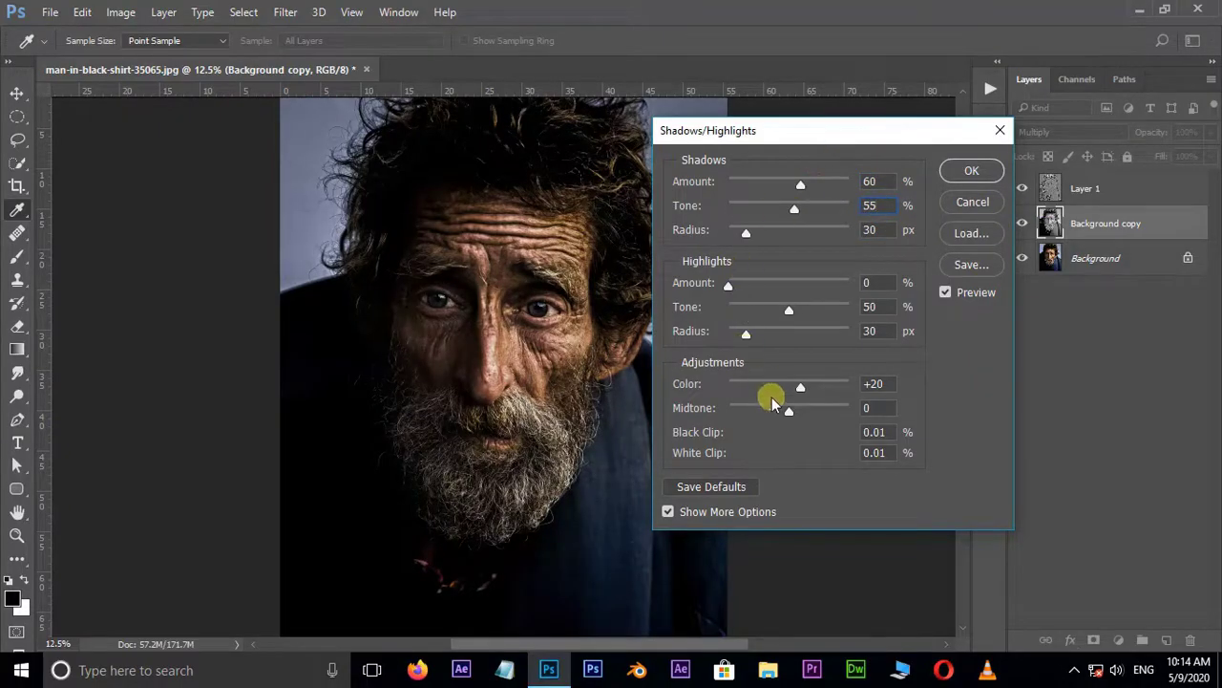
left_click_drag(798, 417, 793, 415)
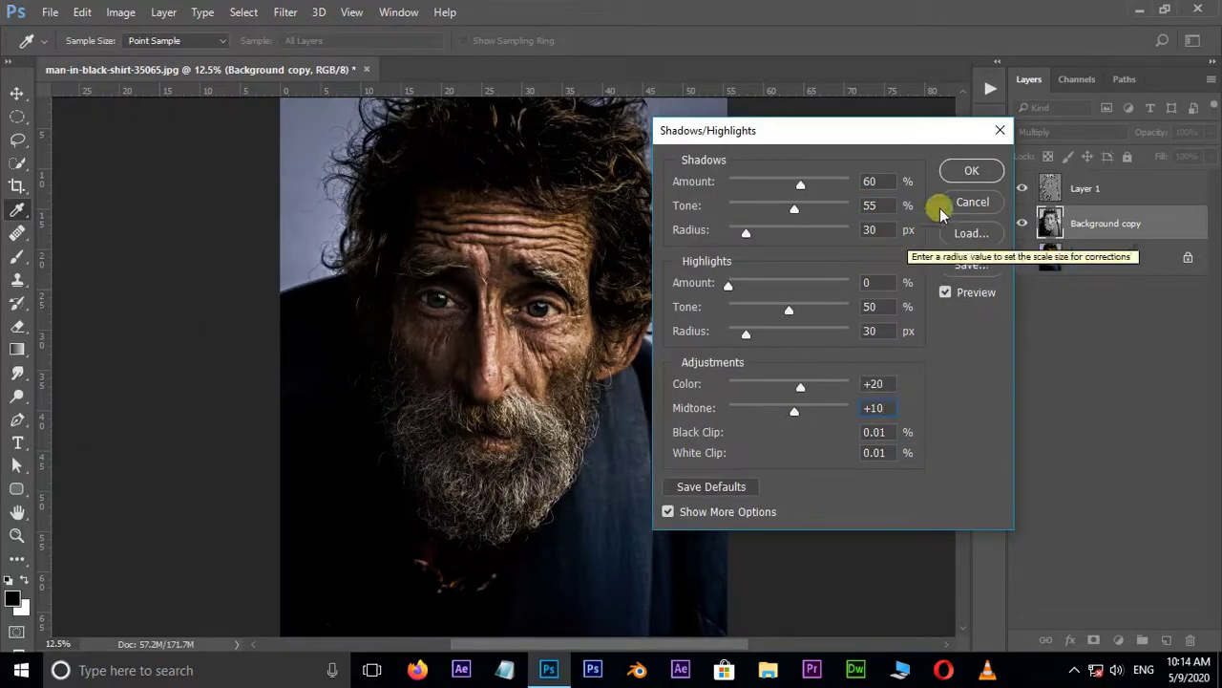
left_click(970, 175)
Zoom in on the eyes and create an empty Layer 2 above Layer 1
key("v")
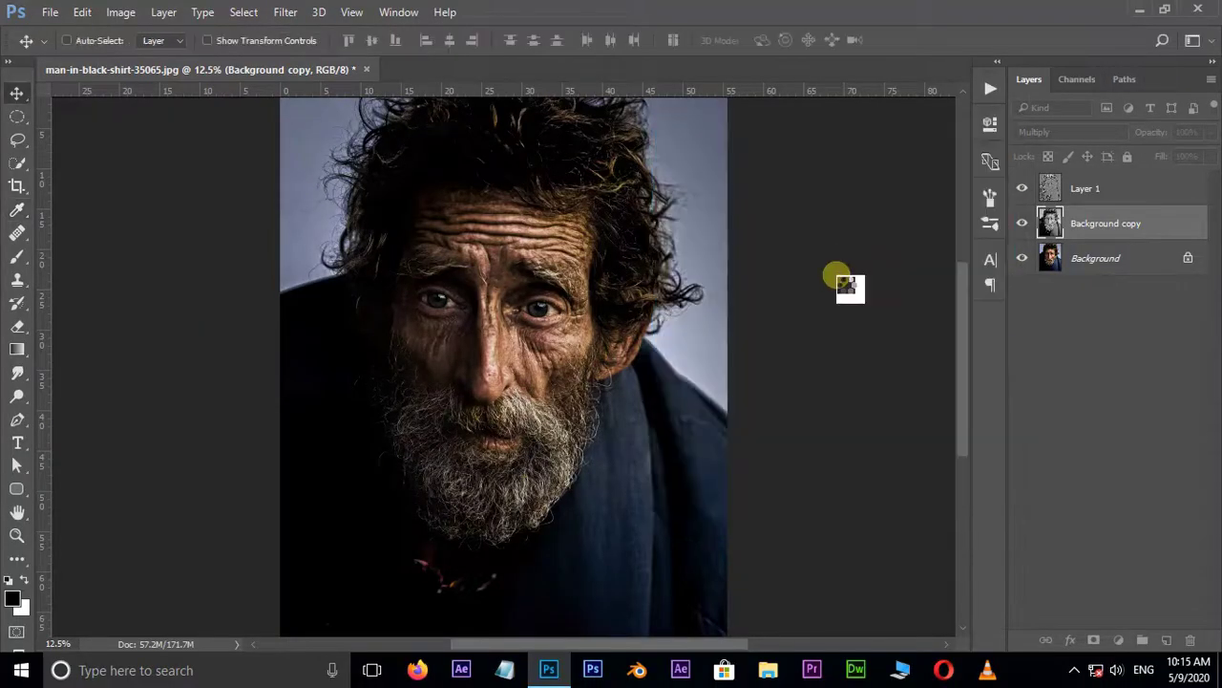
key("ctrl+plus")
key("ctrl+plus")
key("ctrl+plus")
key("ctrl+plus")
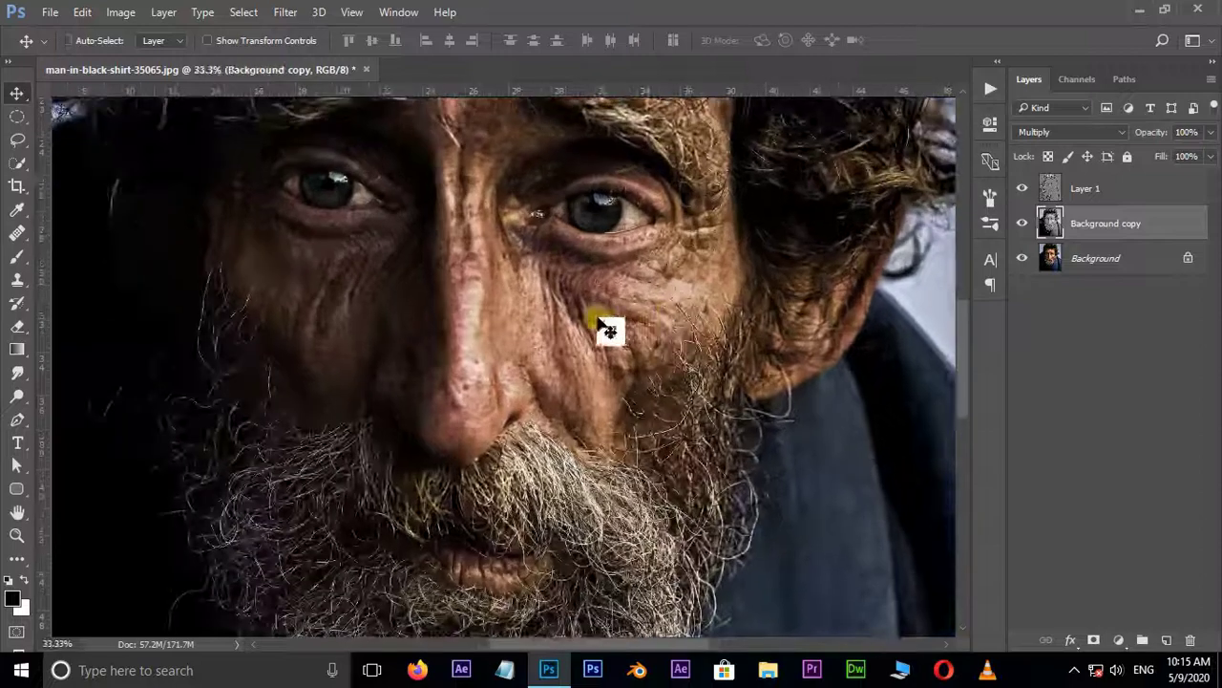
left_click_drag(559, 205, 579, 318)
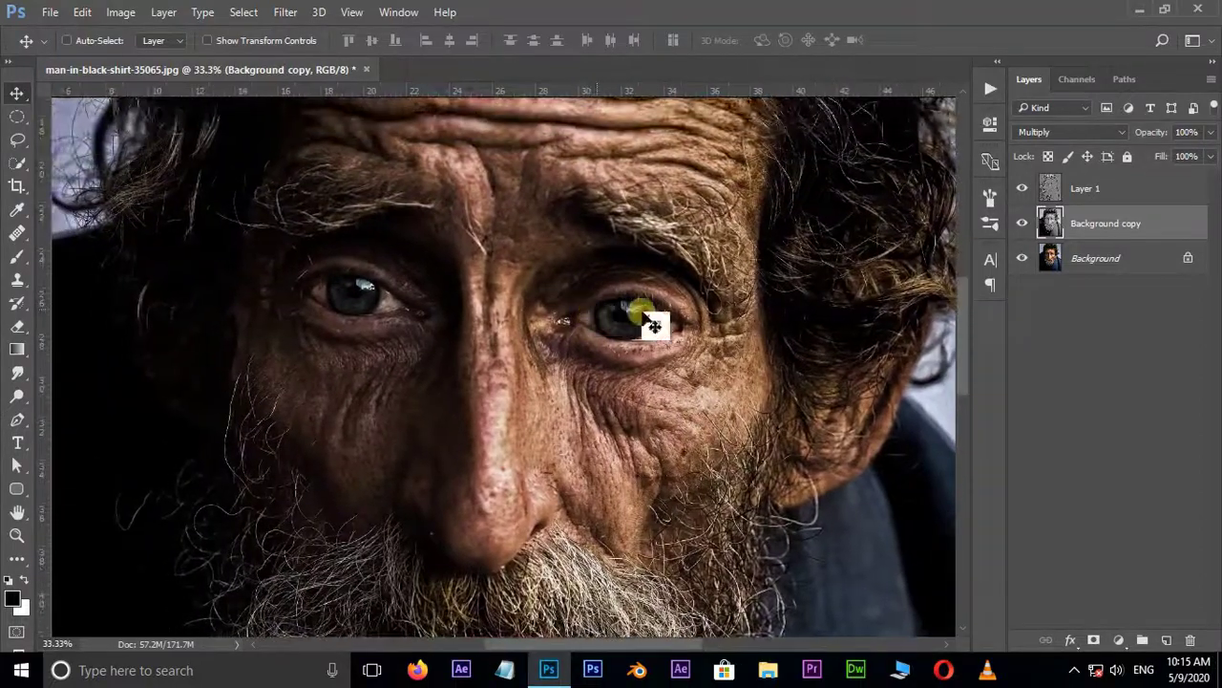
left_click(1150, 188)
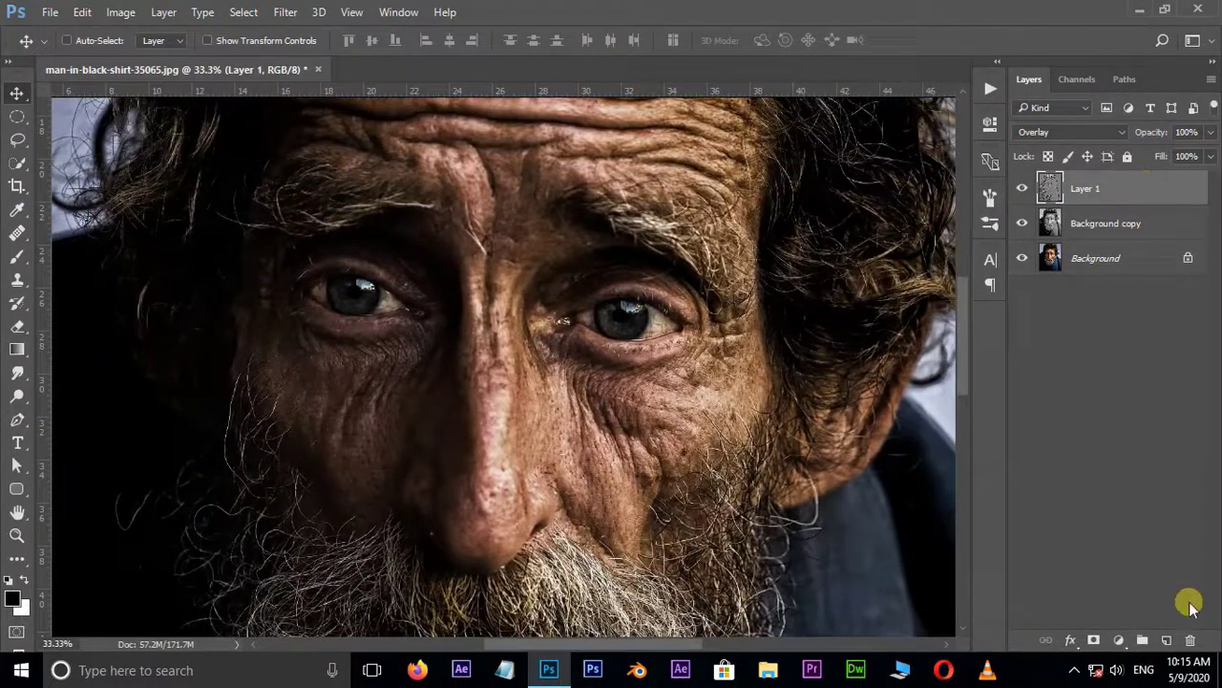
left_click(1169, 638)
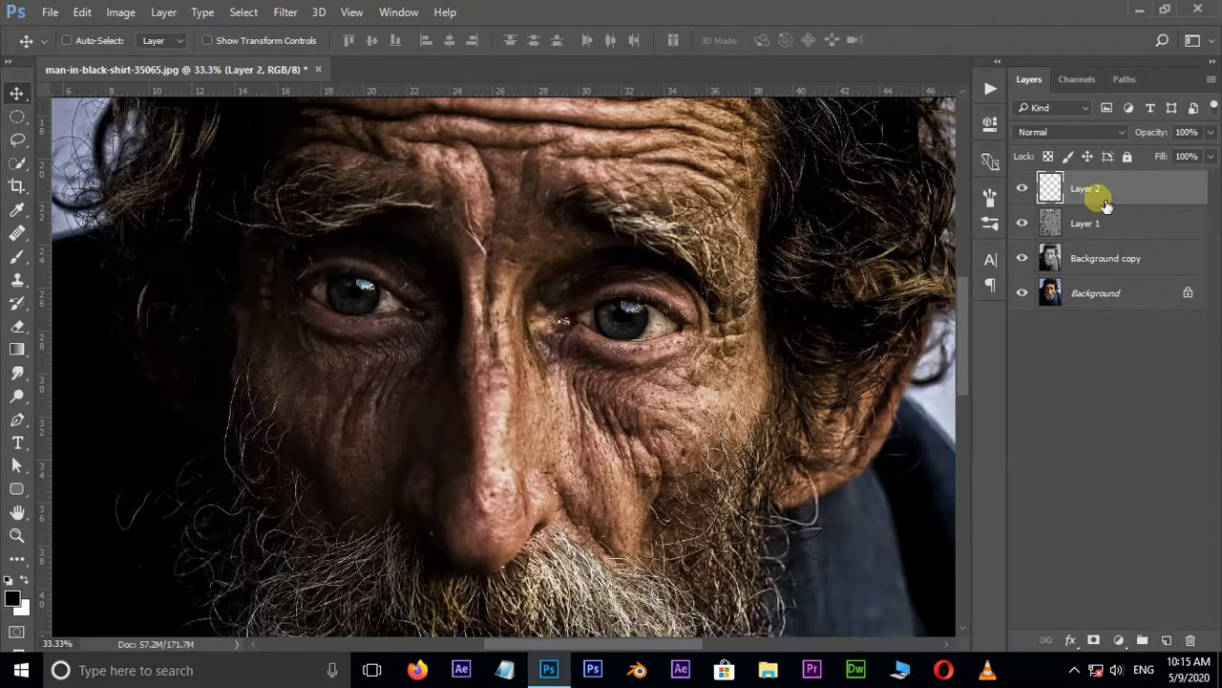
Brush white paint over the left and right irises on Layer 2
left_click(17, 258)
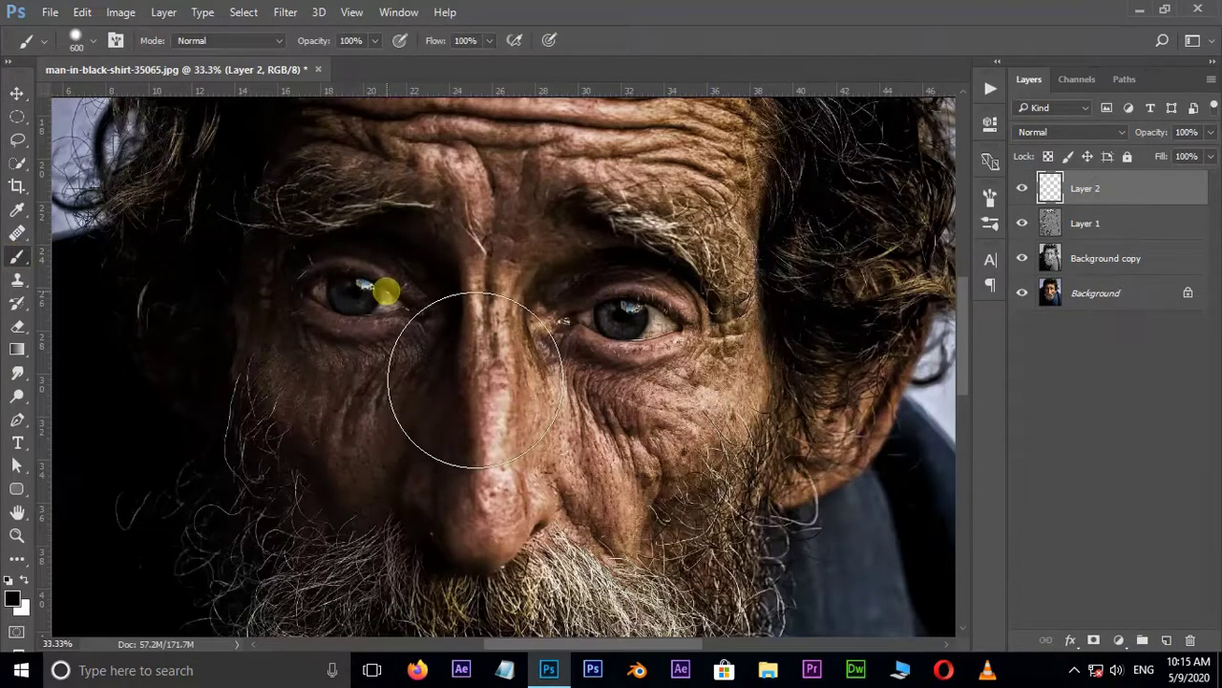
key("bracketleft")
key("bracketleft")
key("bracketleft")
key("bracketleft")
key("bracketleft")
key("bracketleft")
key("bracketleft")
key("bracketleft")
key("bracketleft")
key("bracketleft")
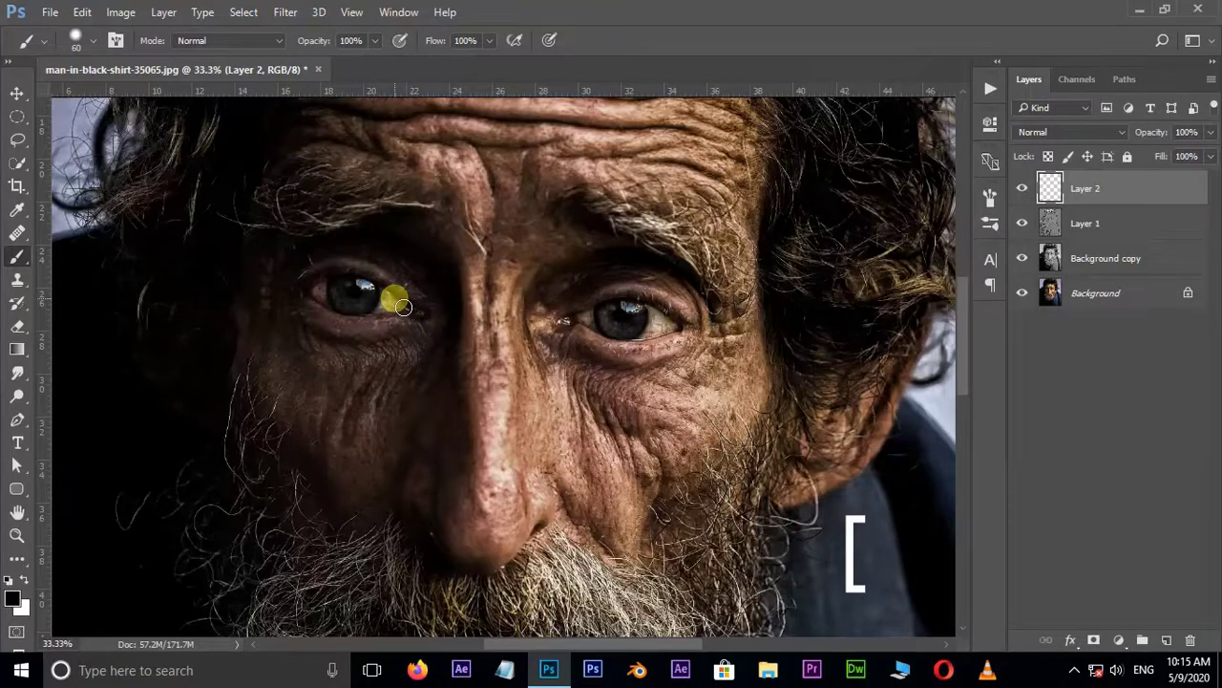
key("ctrl+equal")
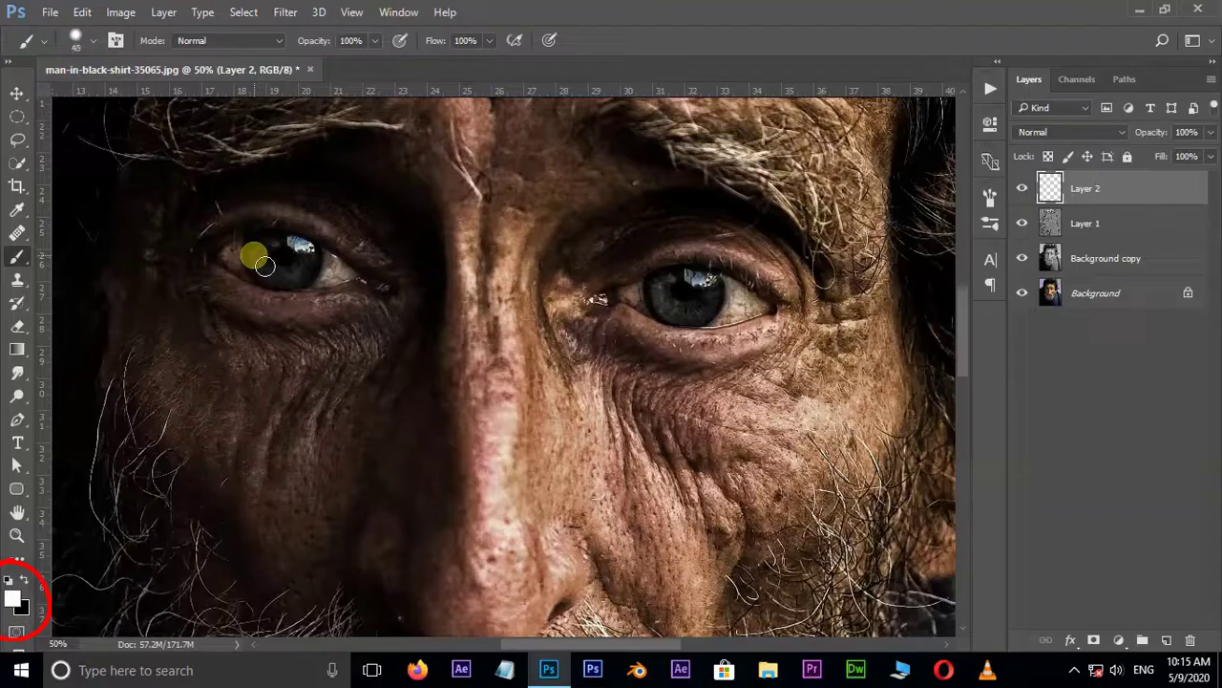
key("bracketleft")
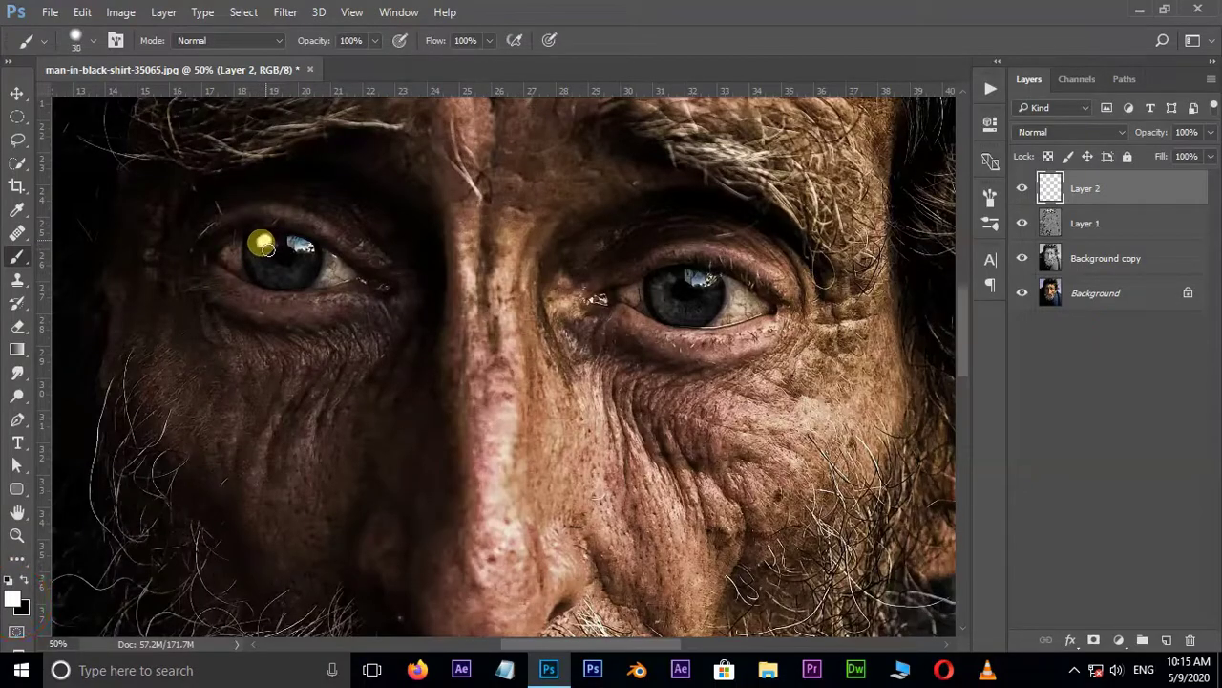
mouse_move(265, 245)
left_mouse_down()
mouse_move(263, 272)
mouse_move(277, 284)
mouse_move(308, 248)
mouse_move(274, 259)
mouse_move(292, 261)
left_mouse_up()
key("bracketright")
key("bracketright")
key("bracketright")
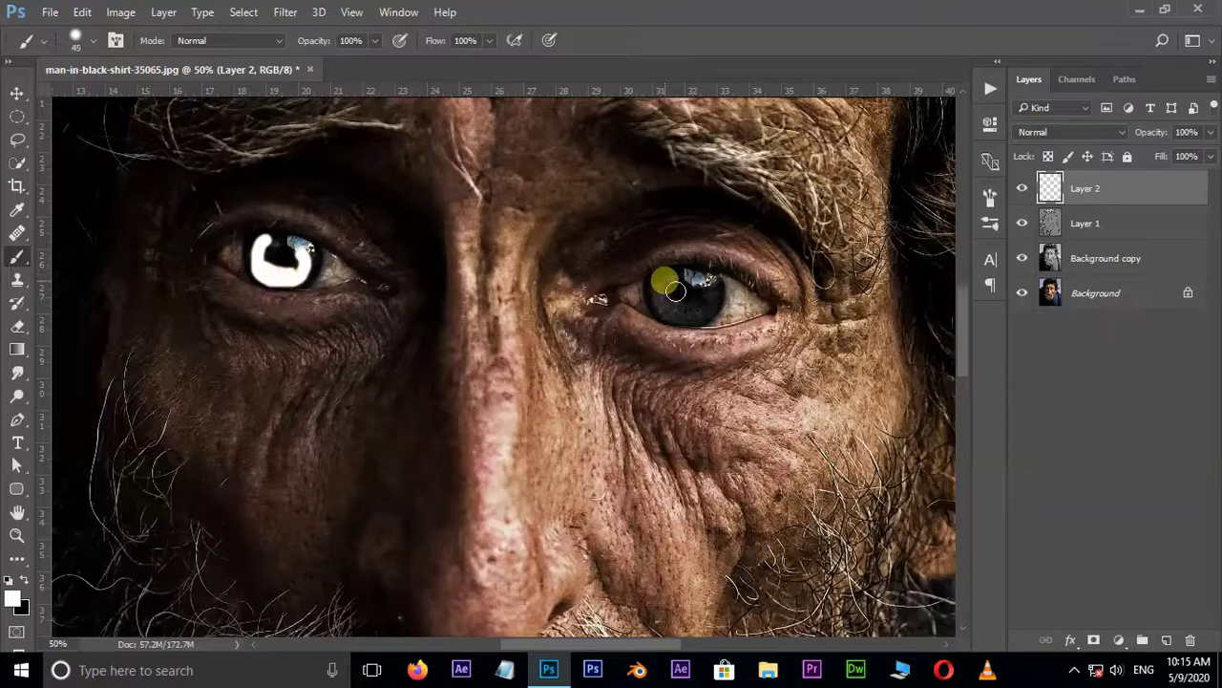
mouse_move(676, 290)
left_mouse_down()
mouse_move(655, 315)
mouse_move(684, 323)
mouse_move(719, 309)
mouse_move(721, 294)
left_mouse_up()
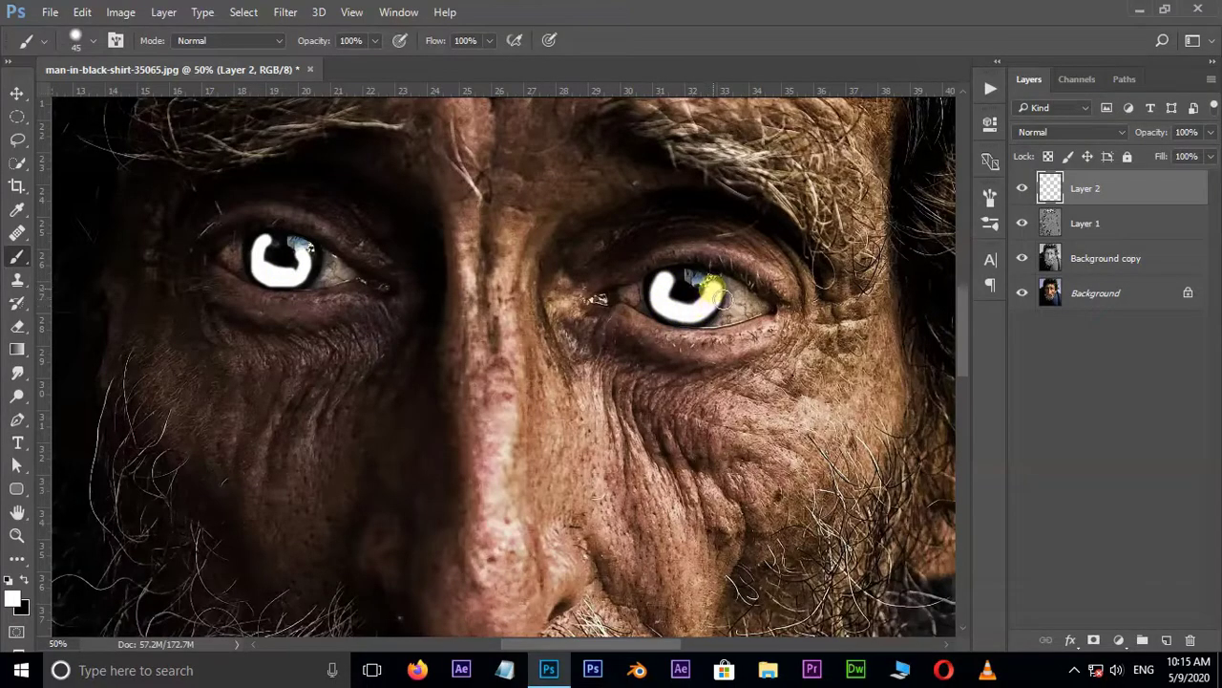
left_click(1081, 131)
Set Layer 2 to Overlay, duplicate it, and lower the copy's opacity to 65%
left_click(1039, 309)
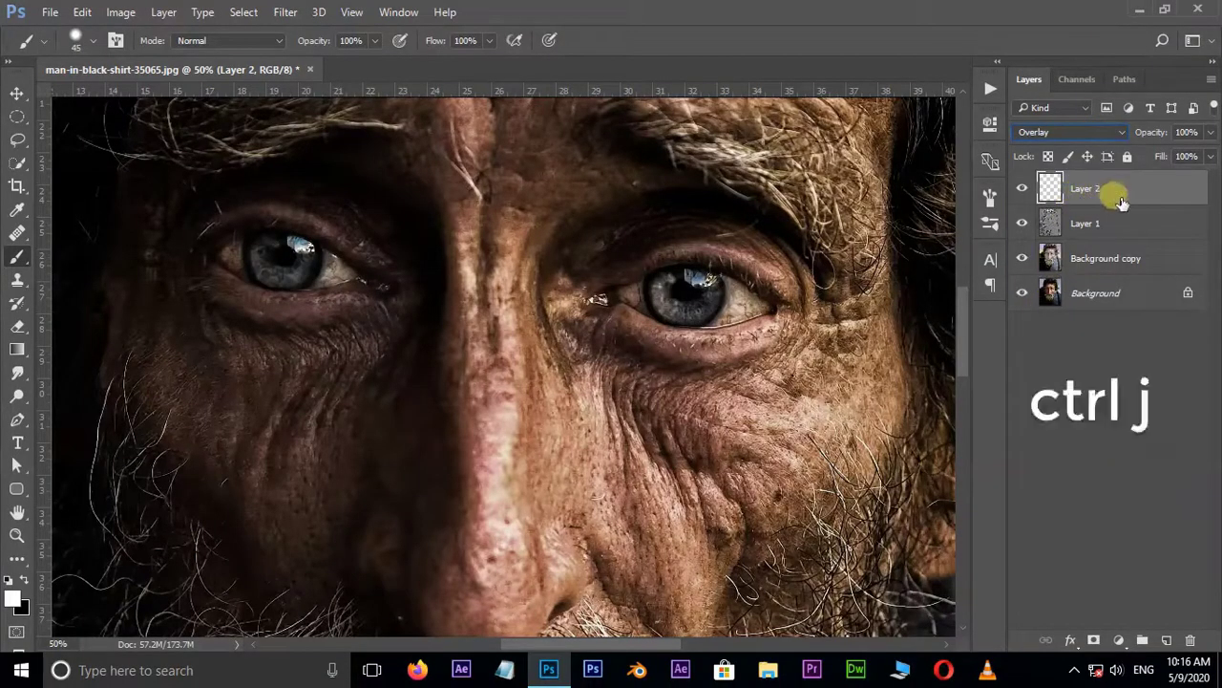
key("ctrl+j")
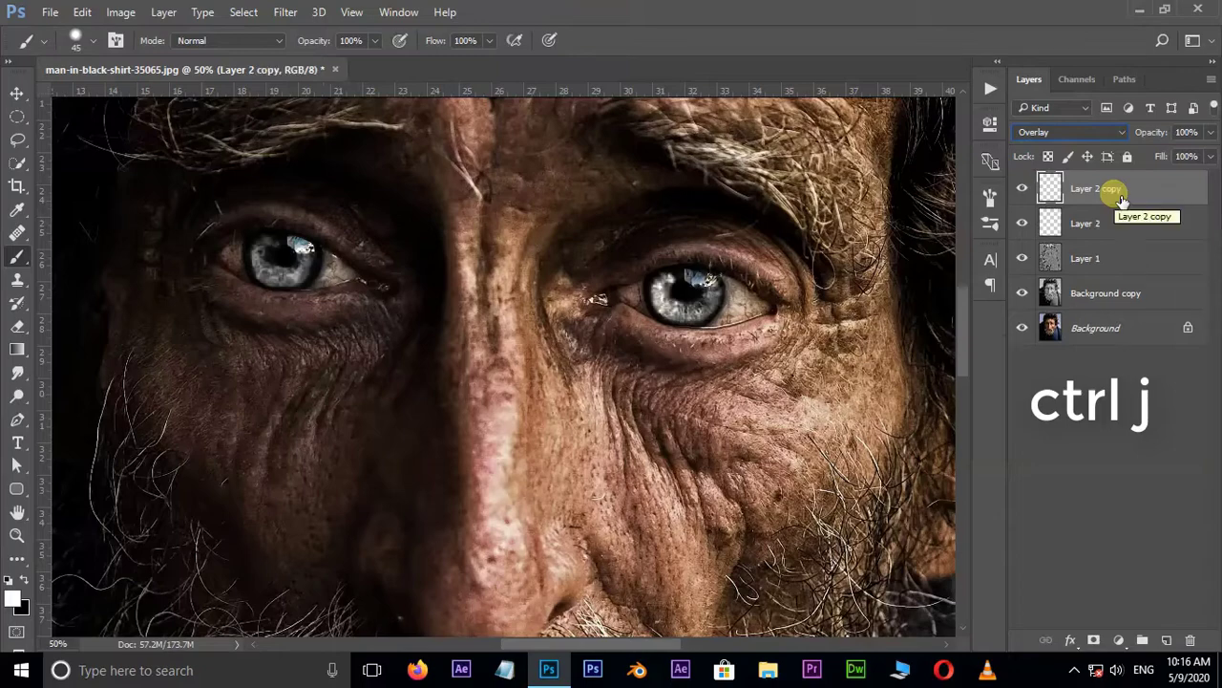
scroll(838, 361, "down", 4)
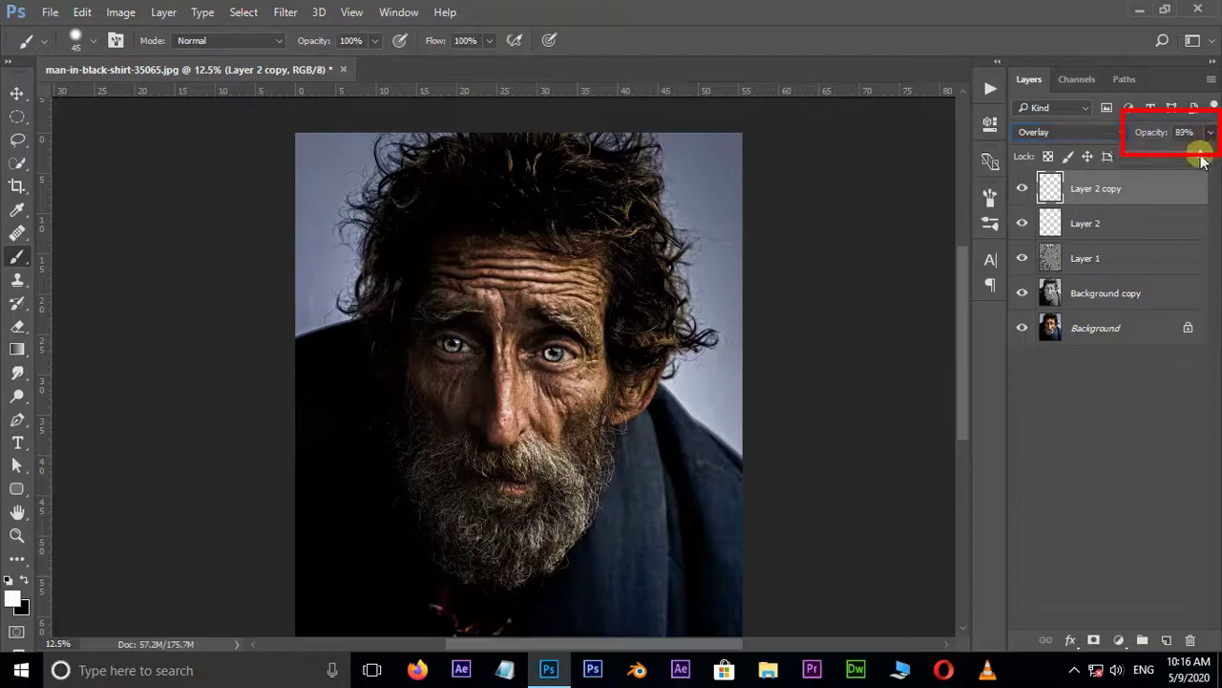
left_click_drag(1210, 133, 1185, 162)
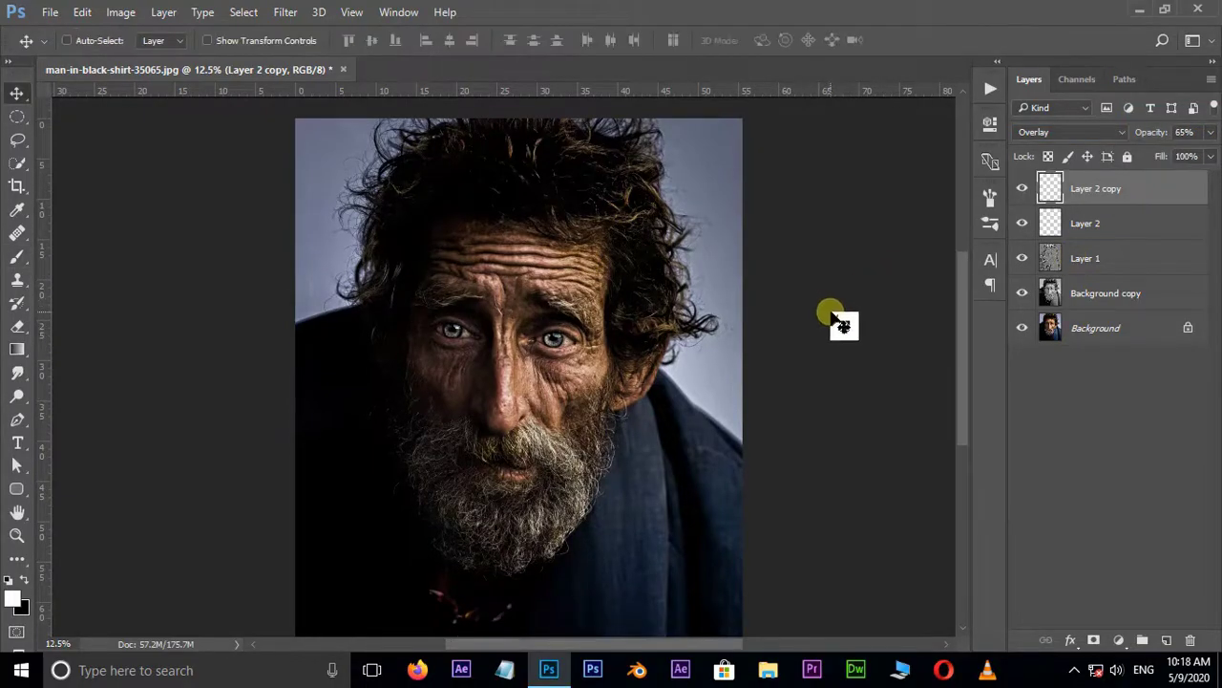
Add a Color Lookup adjustment layer and try Candlelight.CUBE and the Fuji ETERNA 250D looks
left_click(1120, 641)
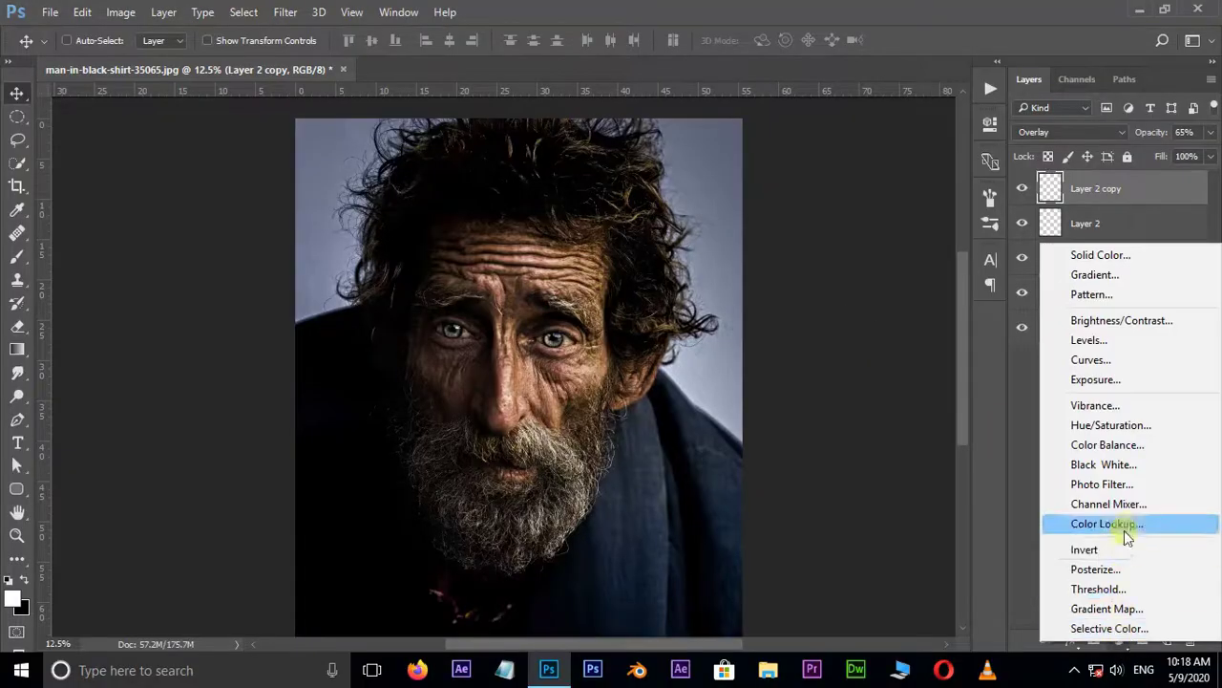
left_click(1117, 524)
left_click(839, 178)
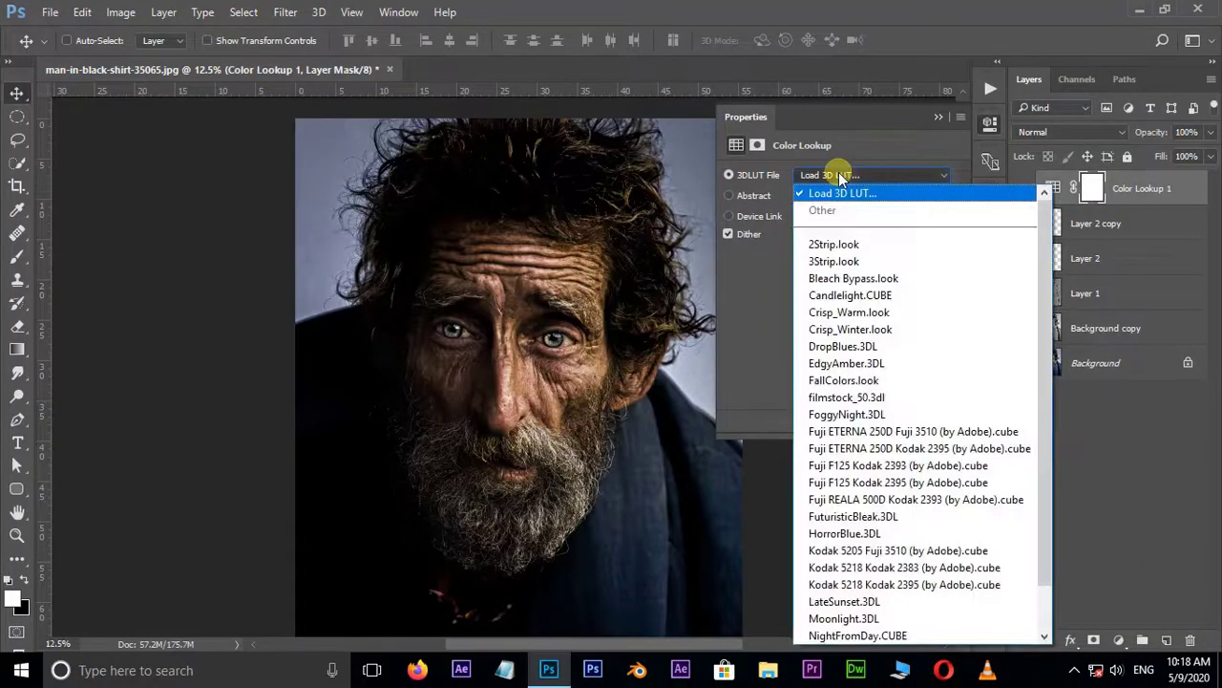
left_click(866, 297)
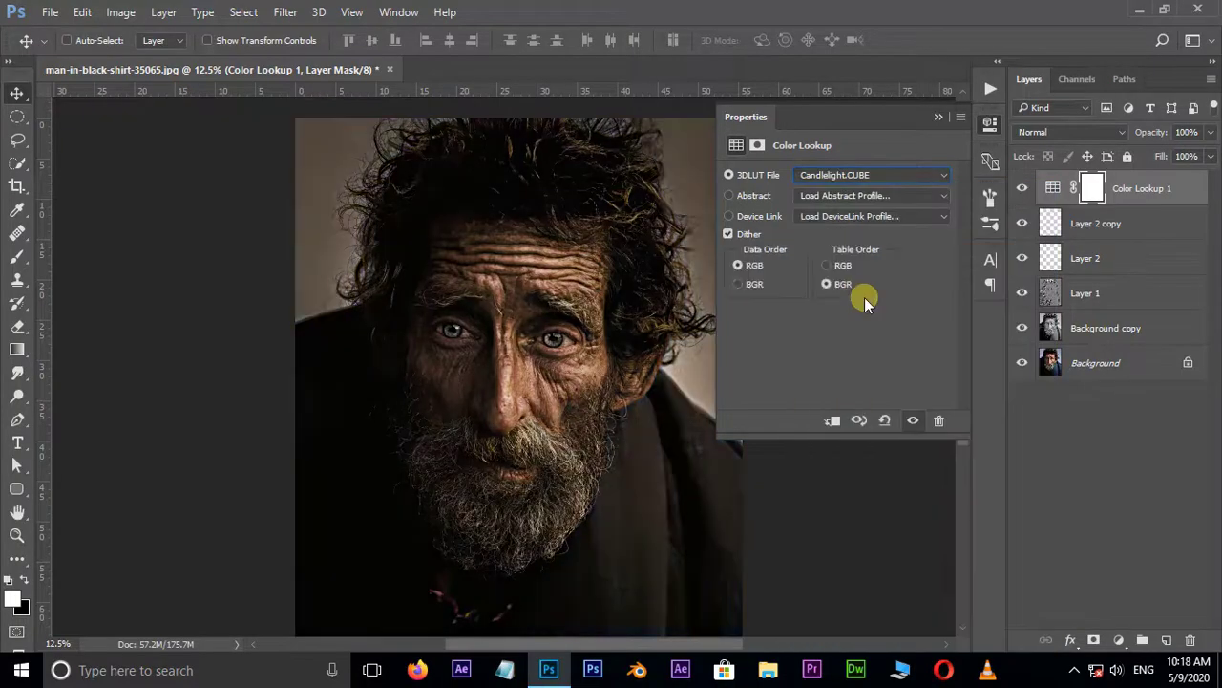
left_click(862, 177)
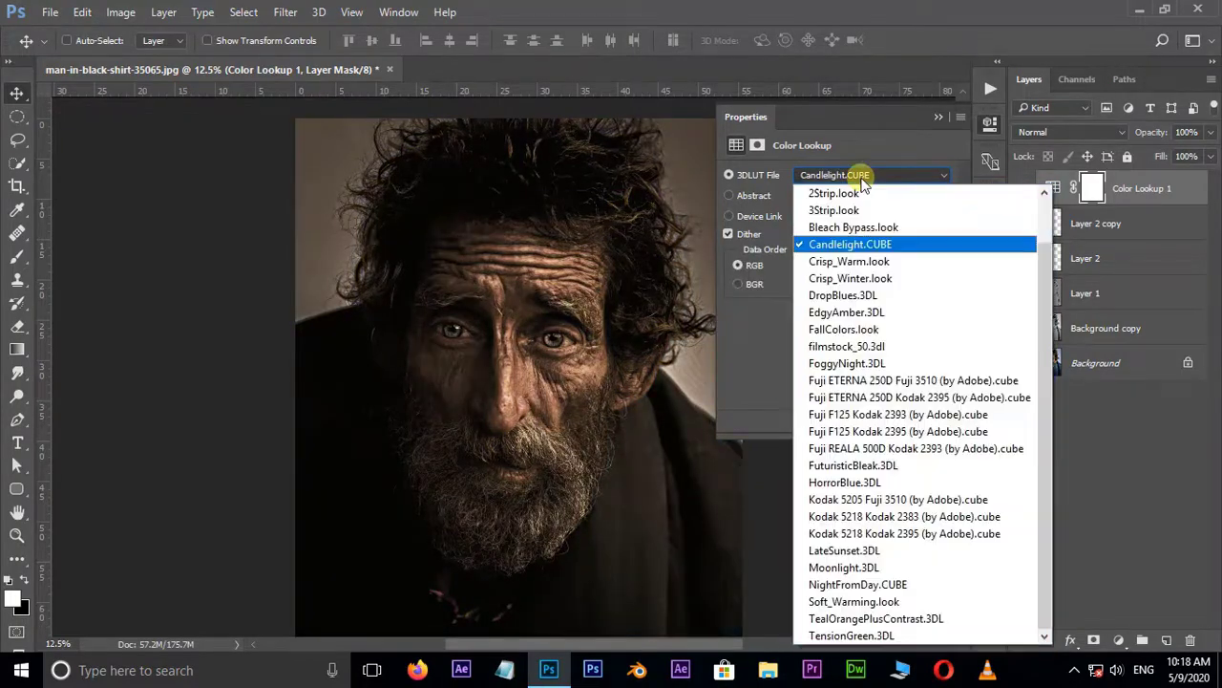
left_click(872, 379)
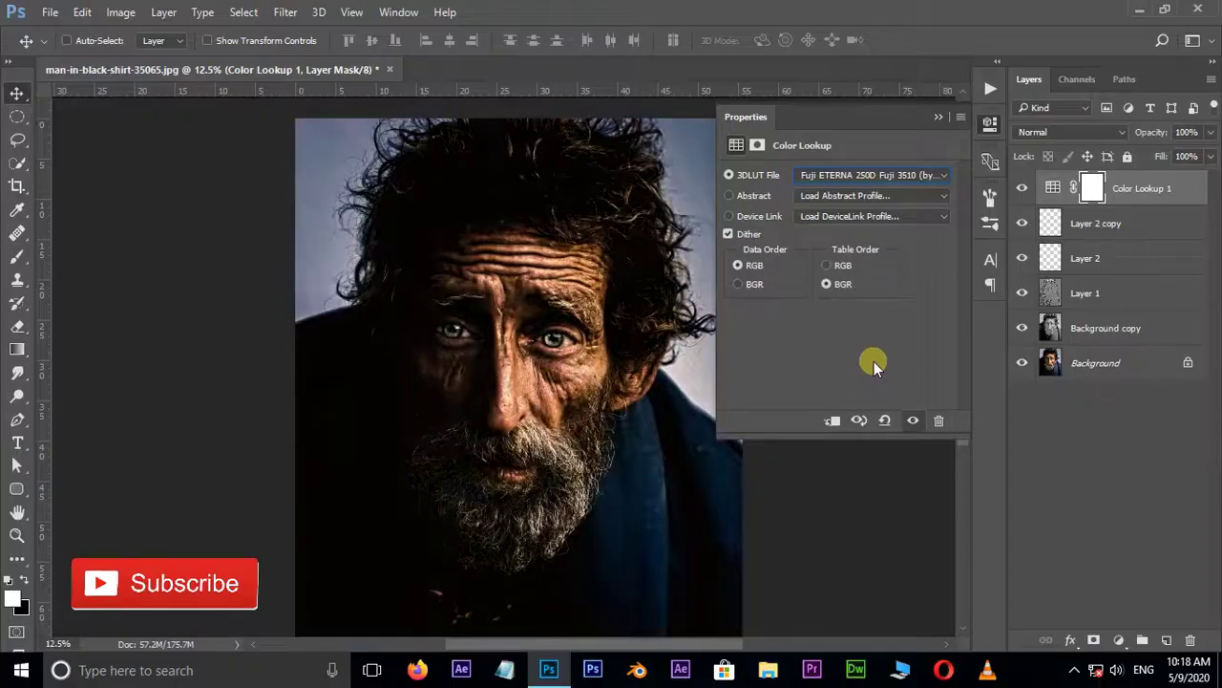
left_click(856, 175)
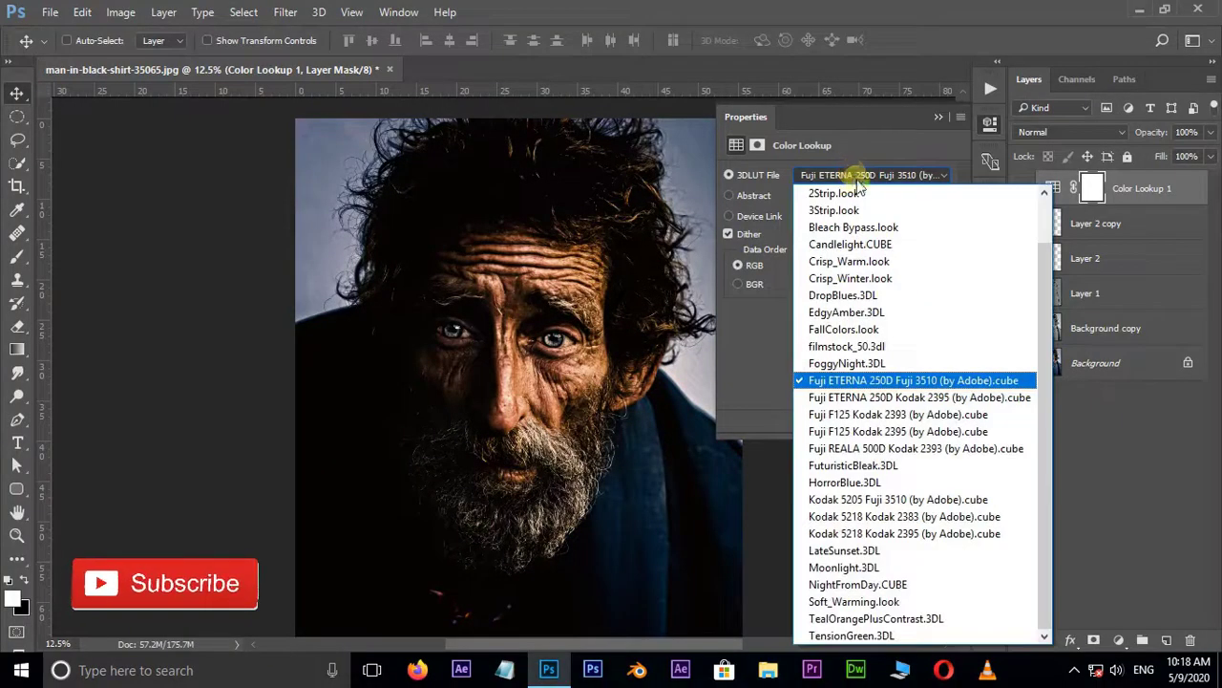
left_click(868, 395)
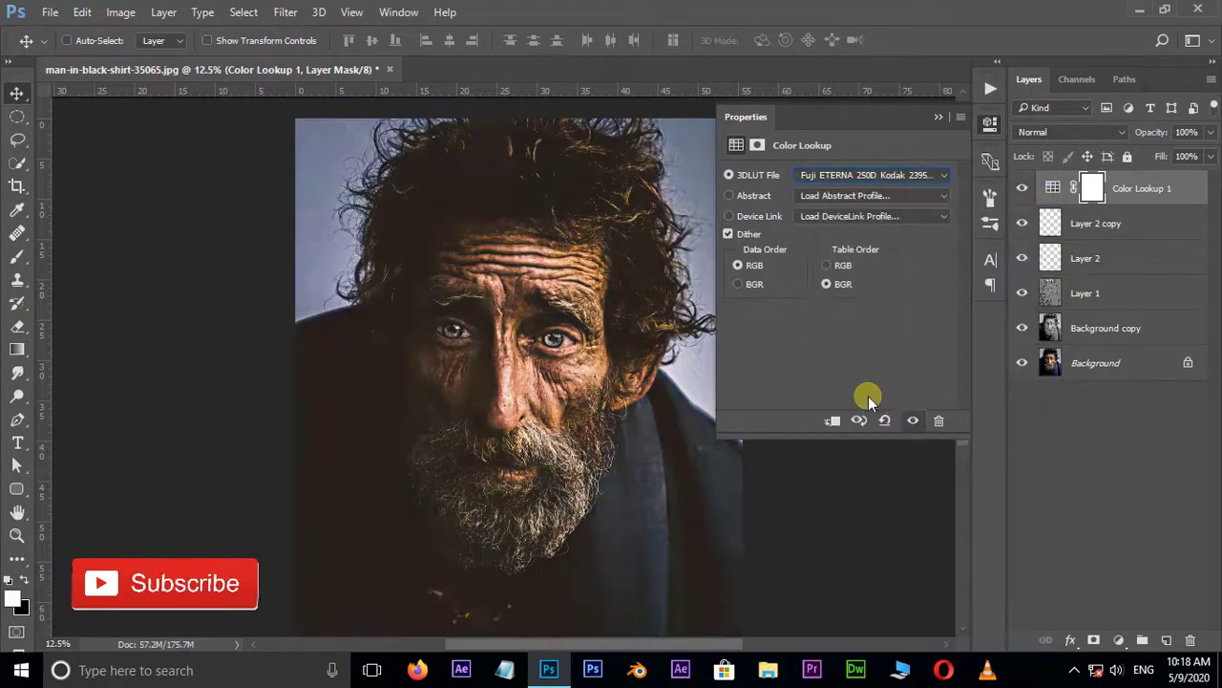
Try DropBlues.3DL, settle on Candlelight.CUBE, then compare the graded portrait with the original
left_click(849, 176)
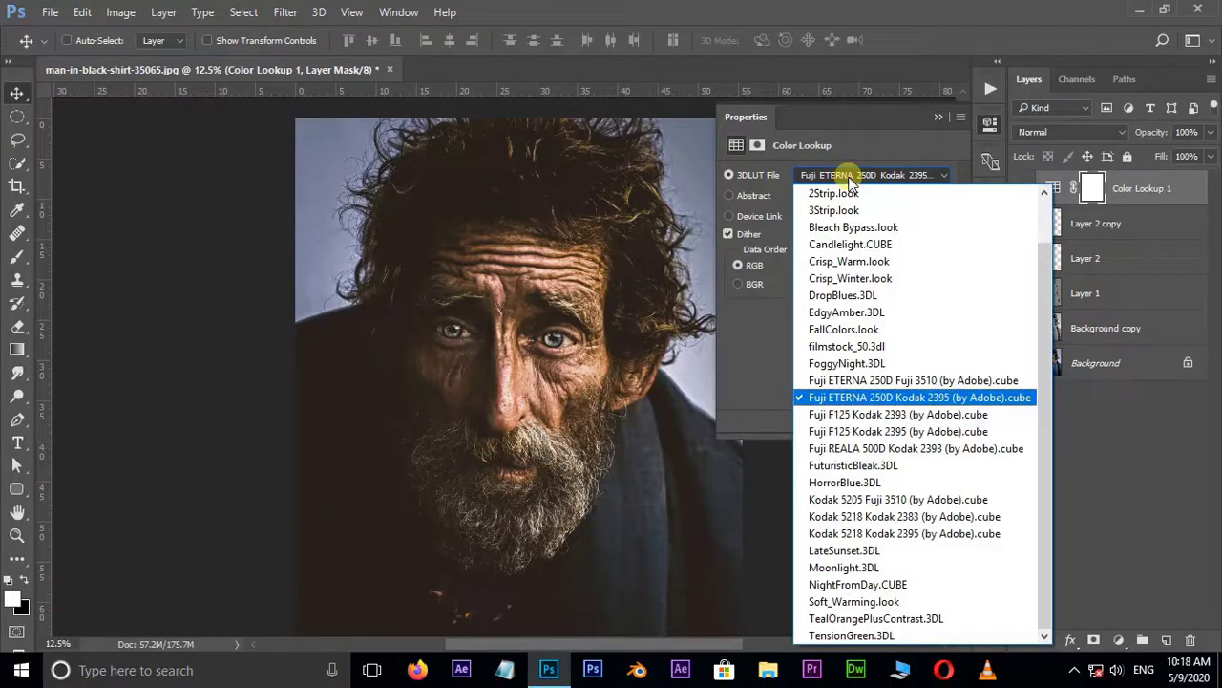
left_click(850, 294)
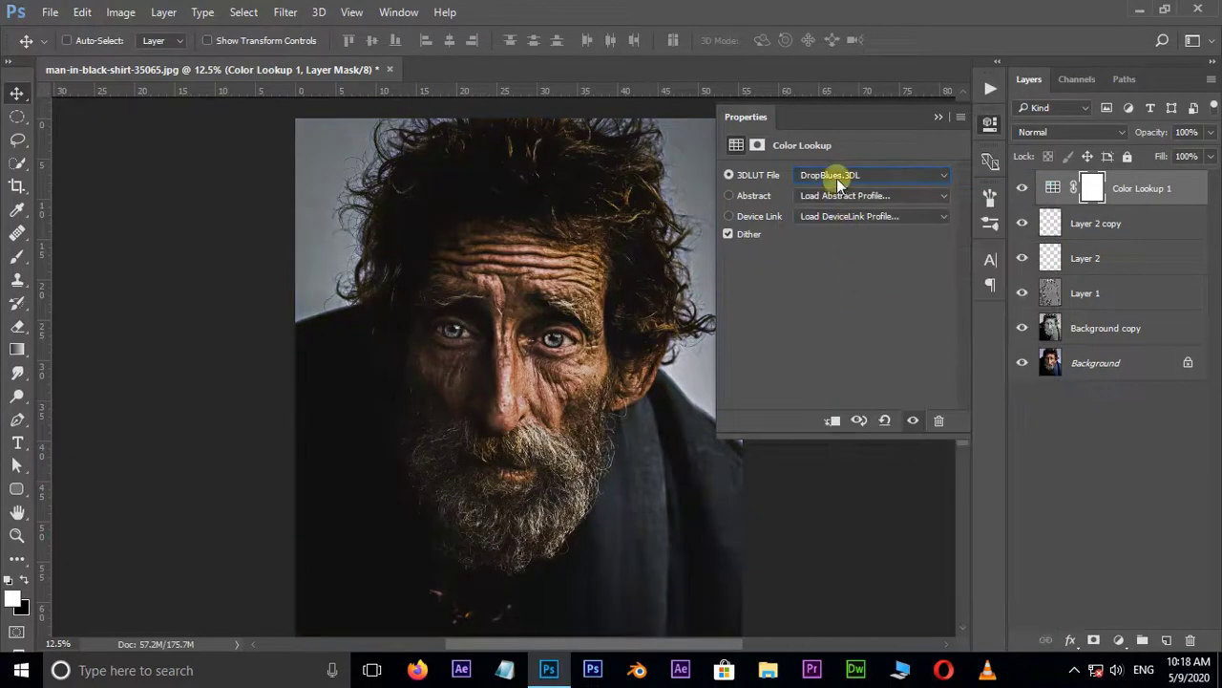
left_click(838, 179)
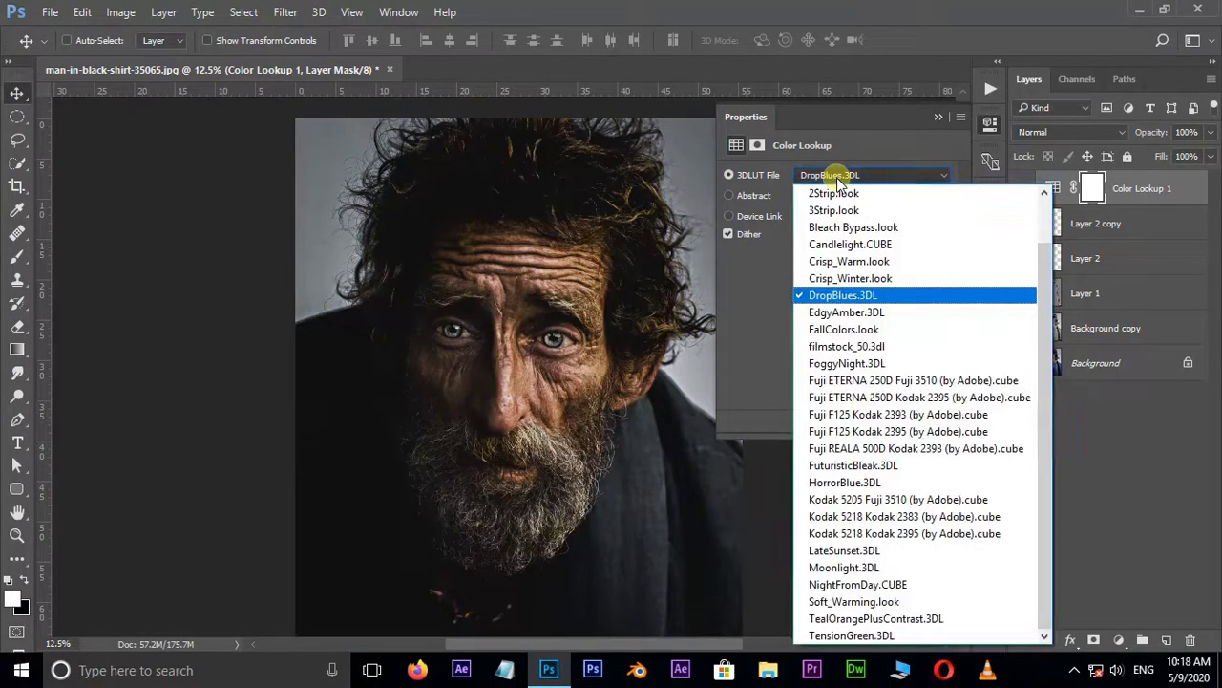
left_click(845, 246)
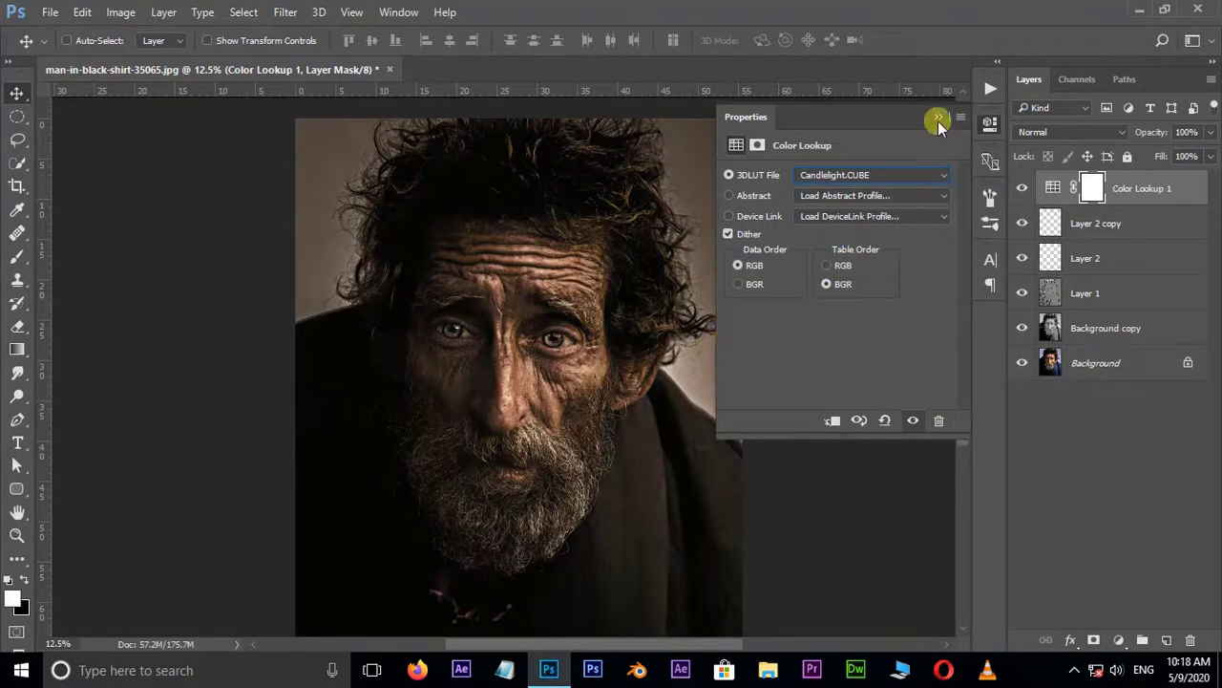
left_click(938, 118)
key("ctrl+plus")
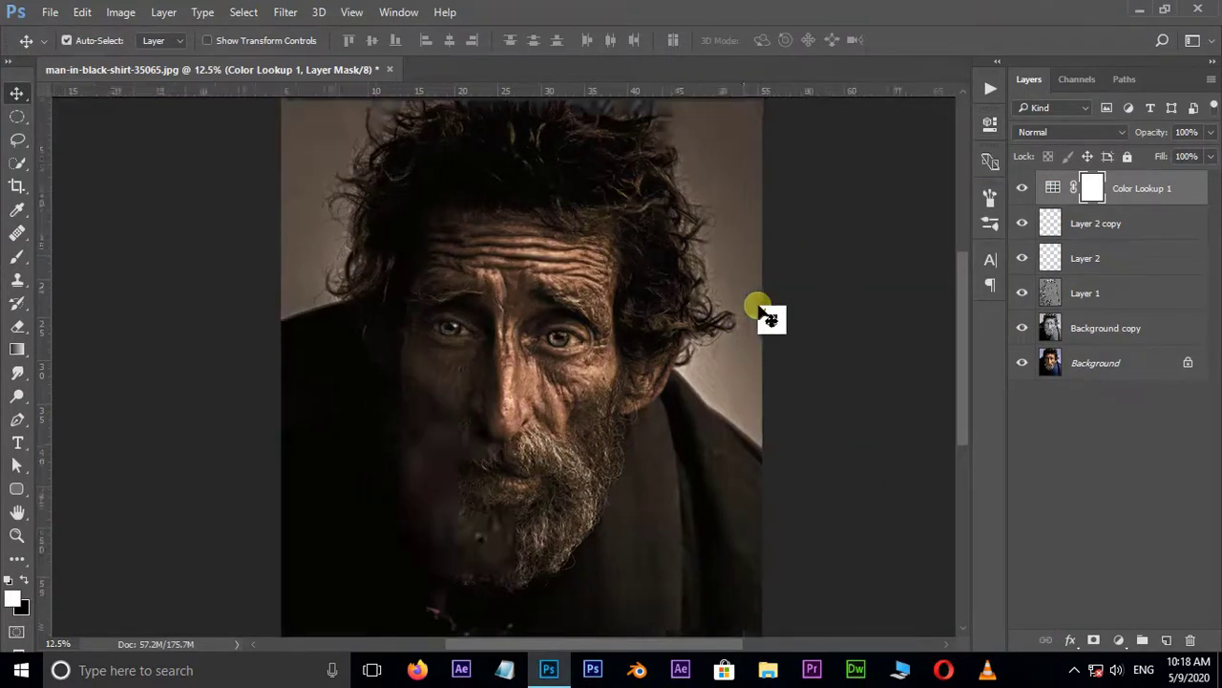
left_click_drag(740, 356, 776, 302)
left_click_drag(749, 317, 748, 329)
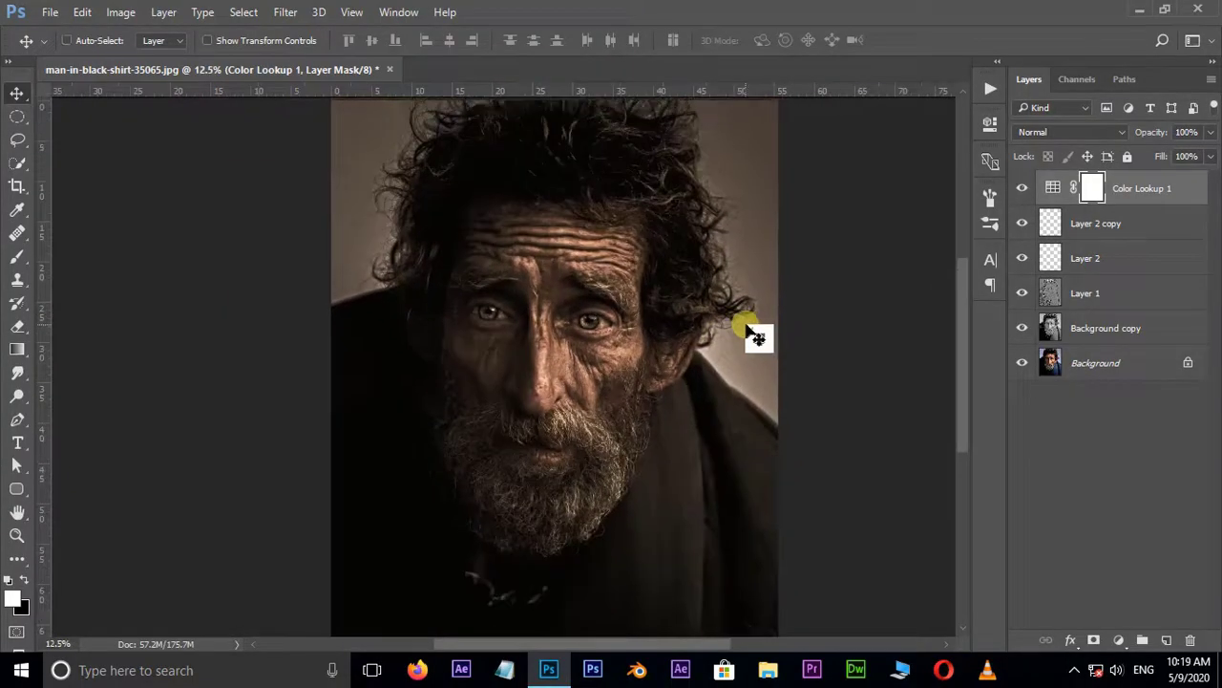
left_click_drag(1022, 327, 927, 319)
Add a Gradient Map adjustment layer over Color Lookup 1 and show its gradient presets
left_click(1119, 640)
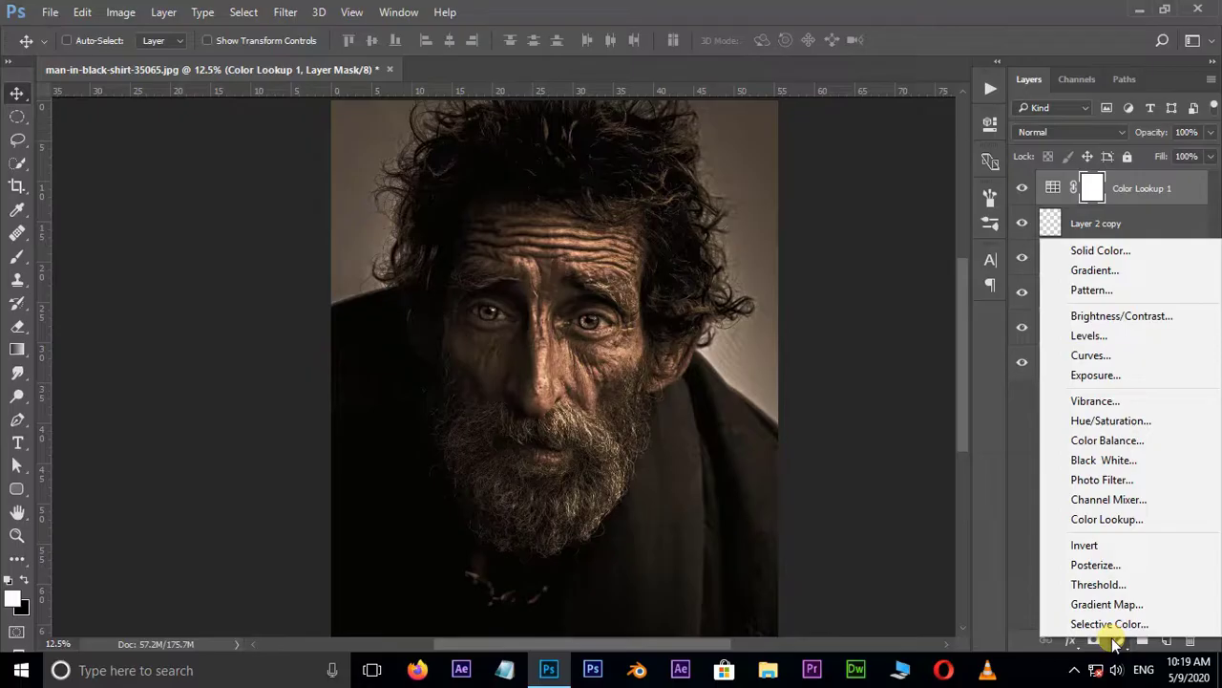
left_click(1120, 603)
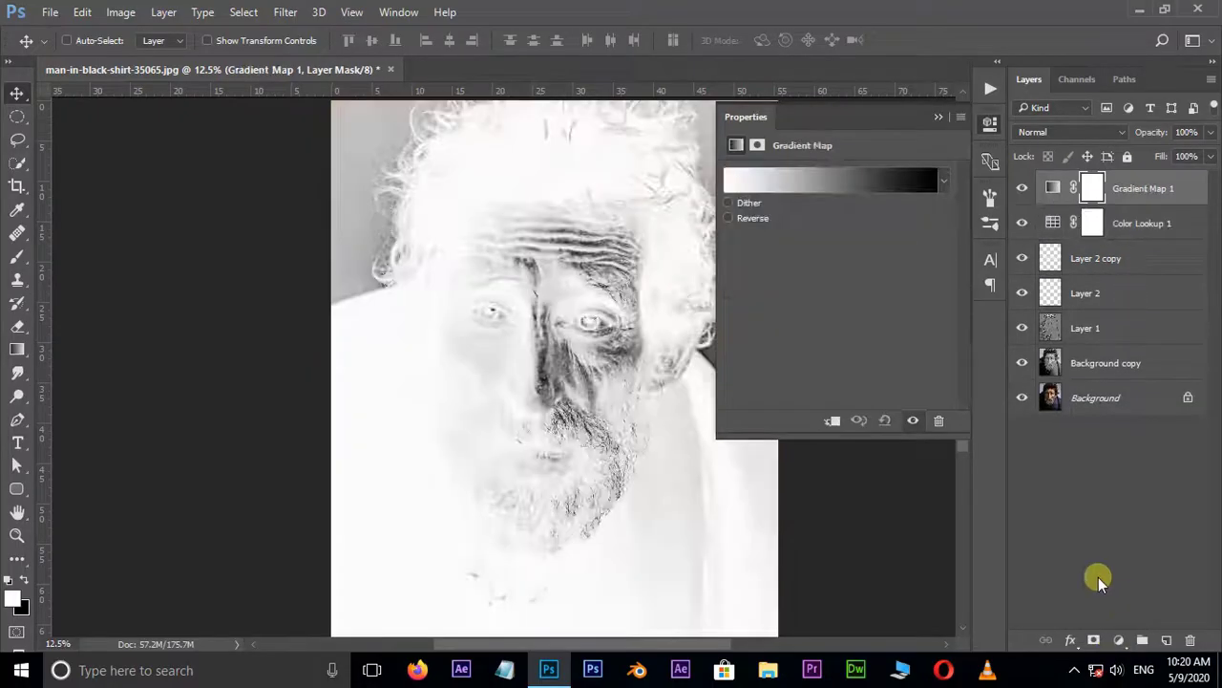
left_click(949, 182)
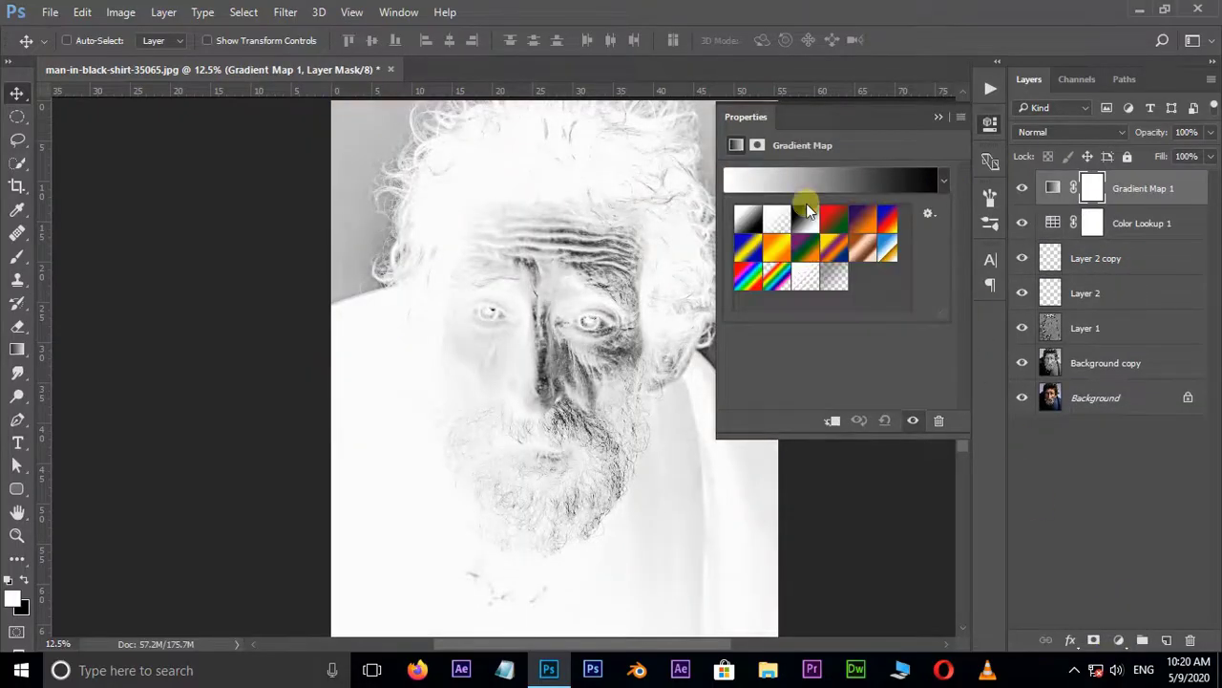